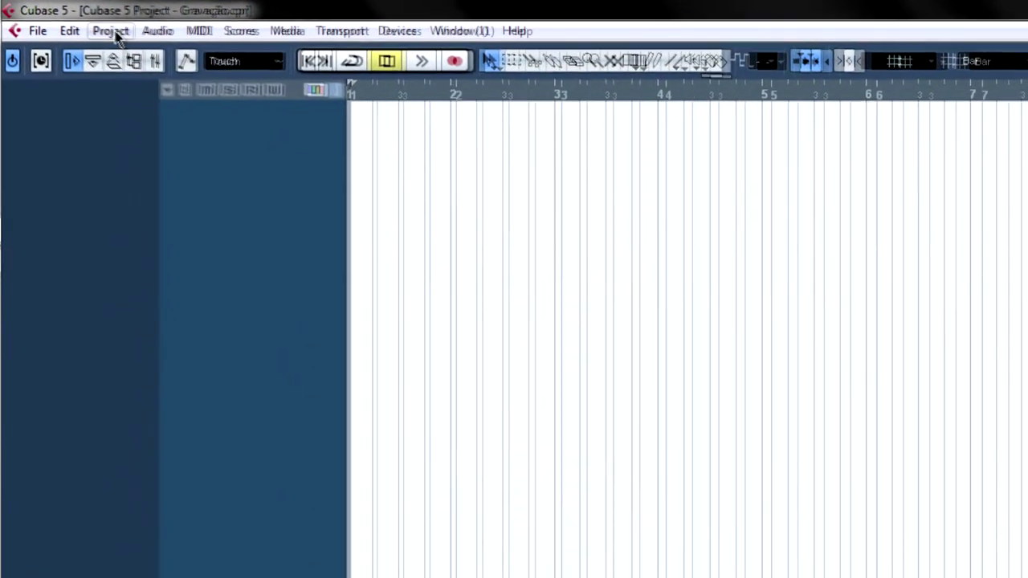
Open the Pool and set the audio import preferences to copy files to the working directory and convert and copy to project if needed.
{"action": "left_click", "coordinate": [112, 32]}
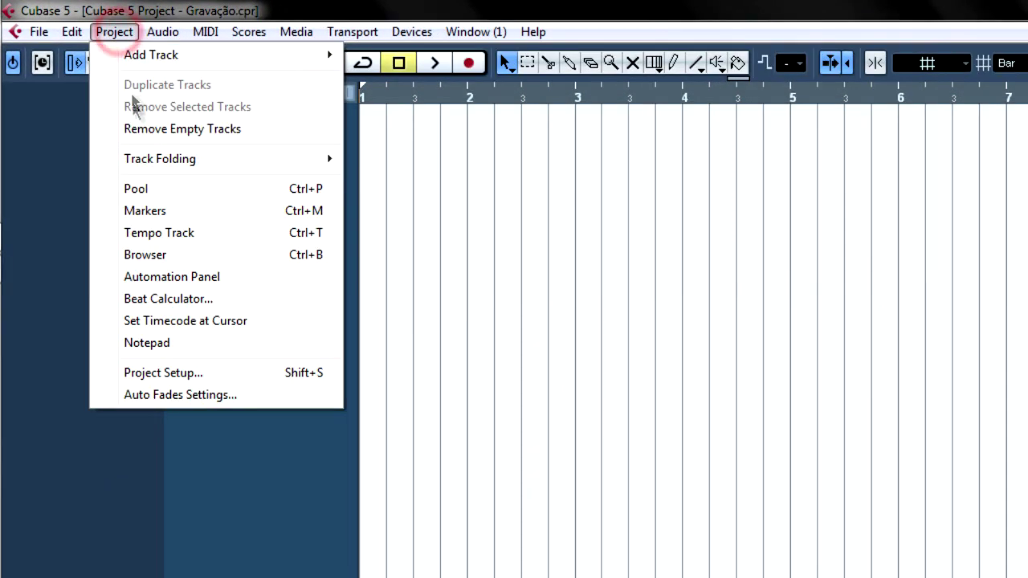
{"action": "left_click", "coordinate": [250, 190]}
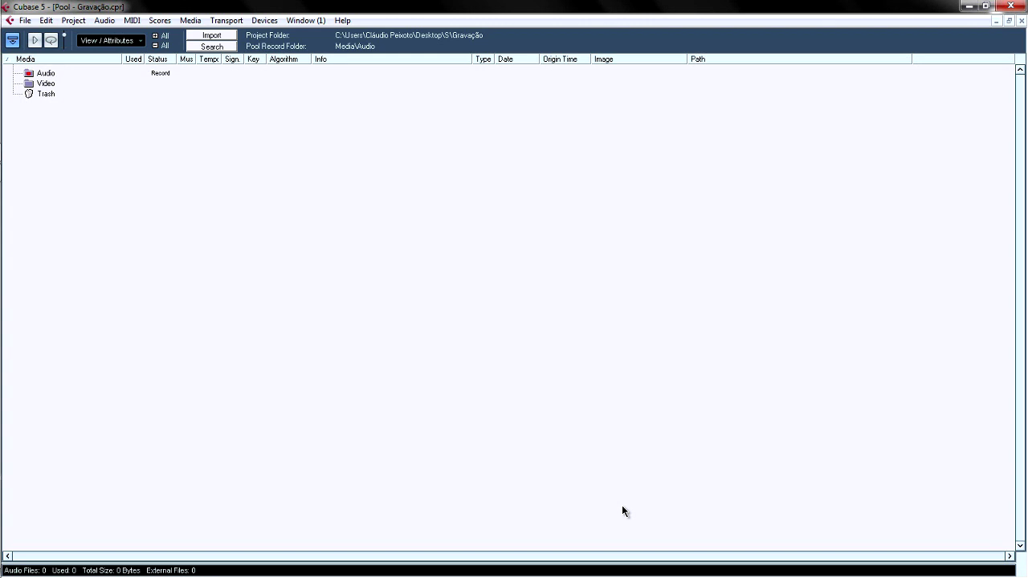
{"action": "left_click", "coordinate": [25, 20]}
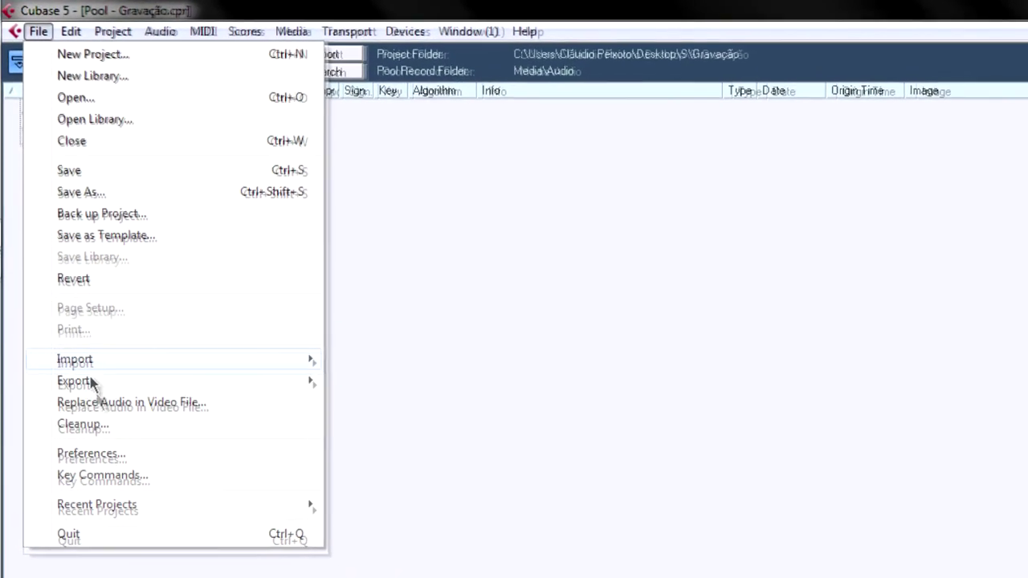
{"action": "left_click", "coordinate": [217, 477]}
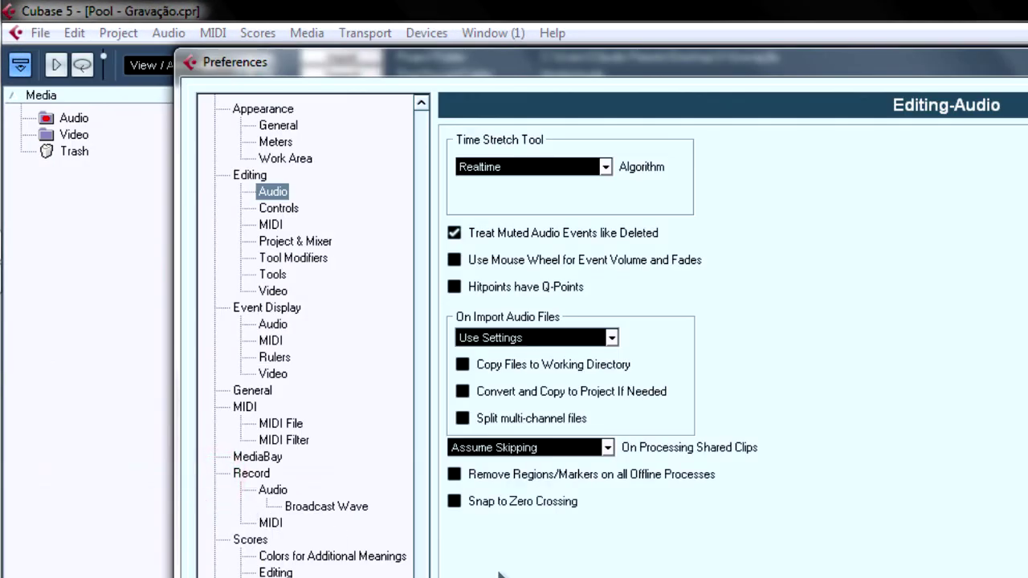
{"action": "left_click", "coordinate": [249, 175]}
{"action": "left_click", "coordinate": [273, 192]}
{"action": "left_click", "coordinate": [550, 366]}
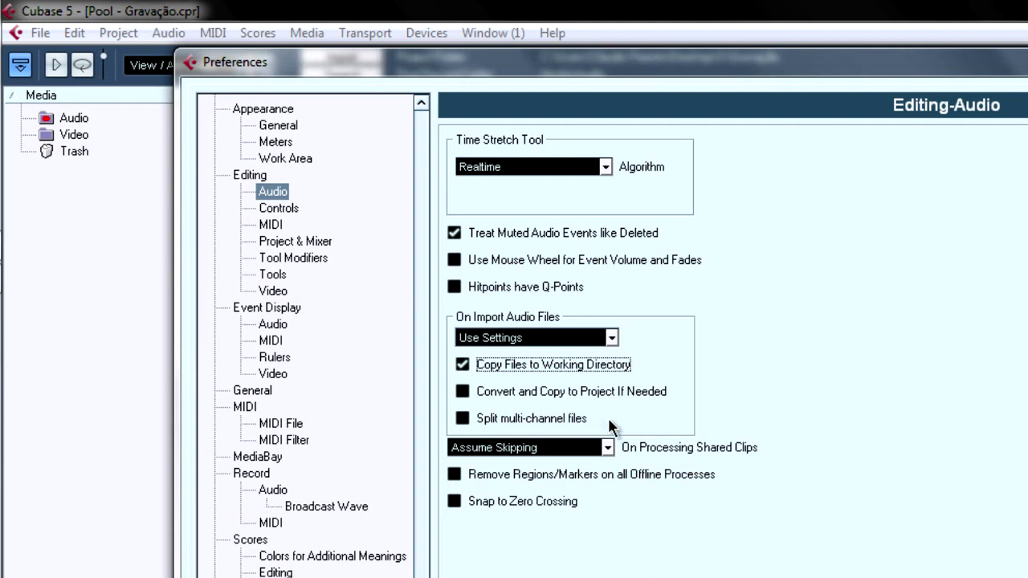
{"action": "left_click", "coordinate": [542, 392]}
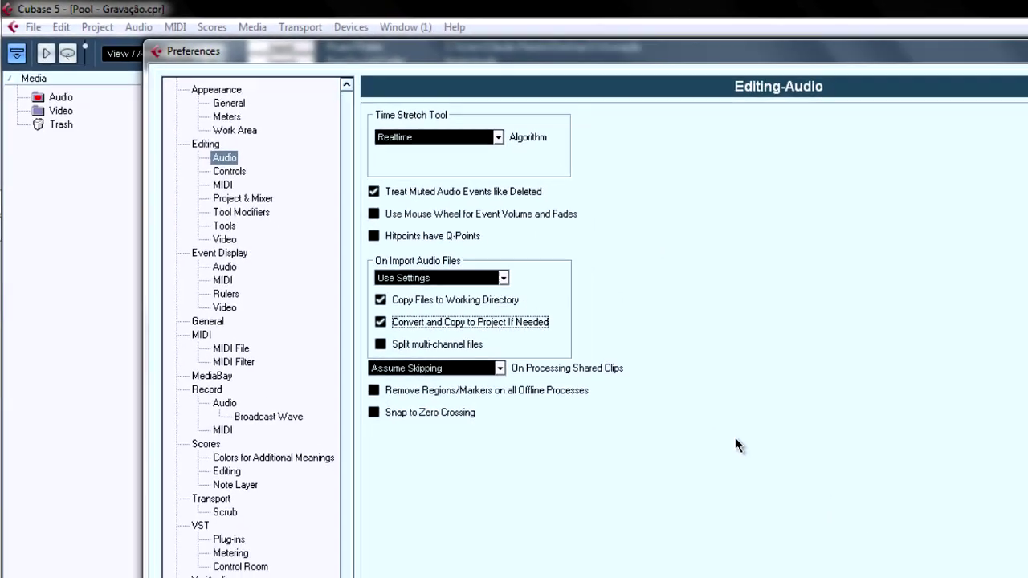
{"action": "left_click", "coordinate": [767, 517]}
{"action": "left_click", "coordinate": [821, 516]}
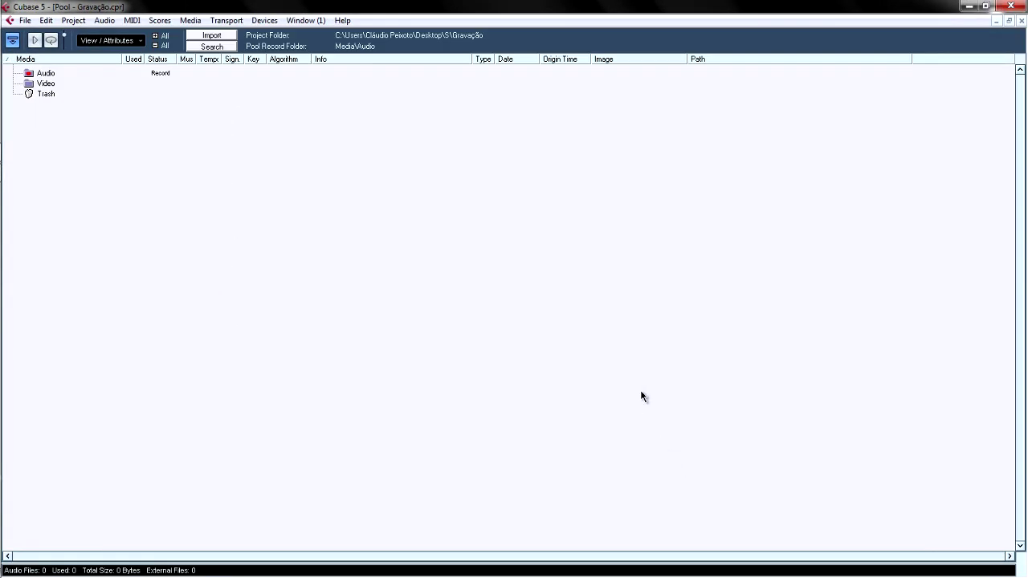
Import all audio files from the desktop's Temps folder into the Pool.
{"action": "left_click", "coordinate": [211, 36]}
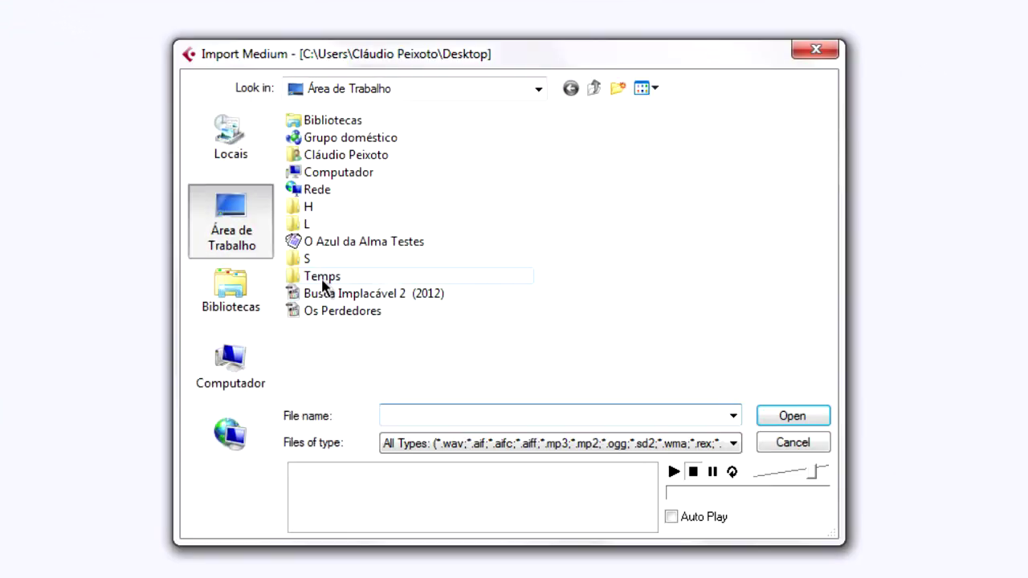
{"action": "double_click", "coordinate": [566, 405]}
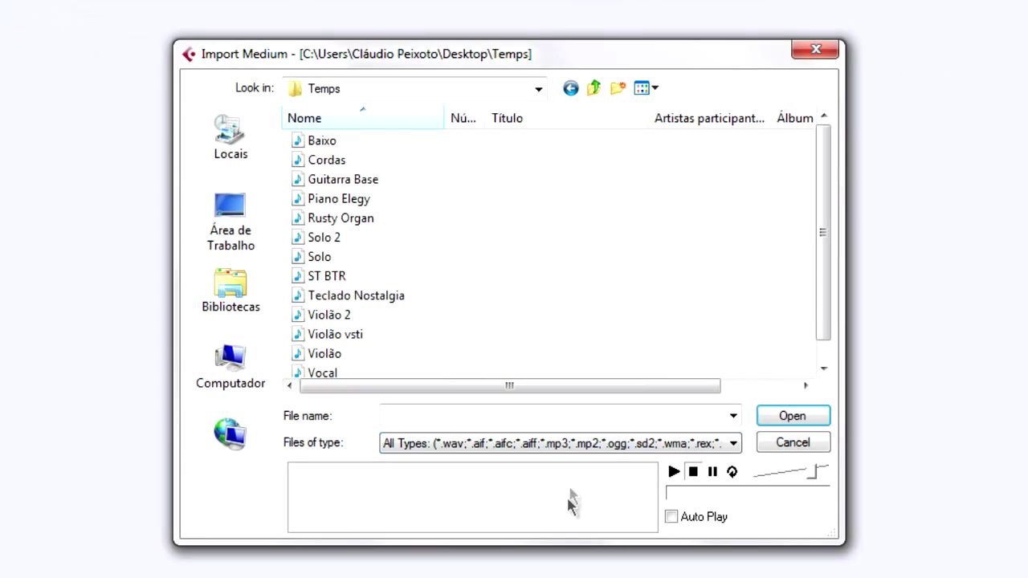
{"action": "mouse_move", "coordinate": [546, 544]}
{"action": "left_mouse_down"}
{"action": "mouse_move", "coordinate": [544, 577]}
{"action": "mouse_move", "coordinate": [542, 560]}
{"action": "left_mouse_up"}
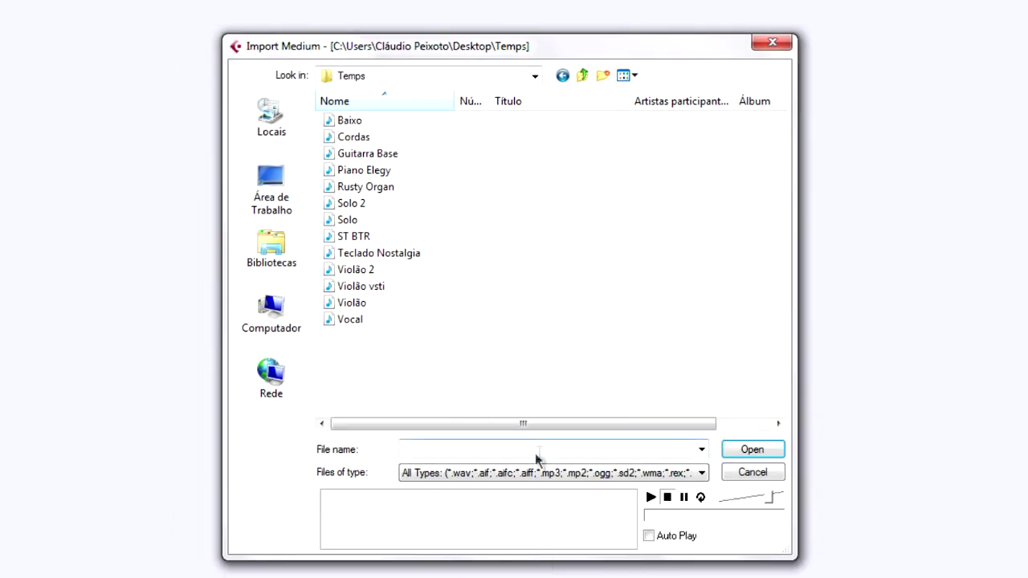
{"action": "left_click_drag", "start_coordinate": [402, 343], "coordinate": [324, 129]}
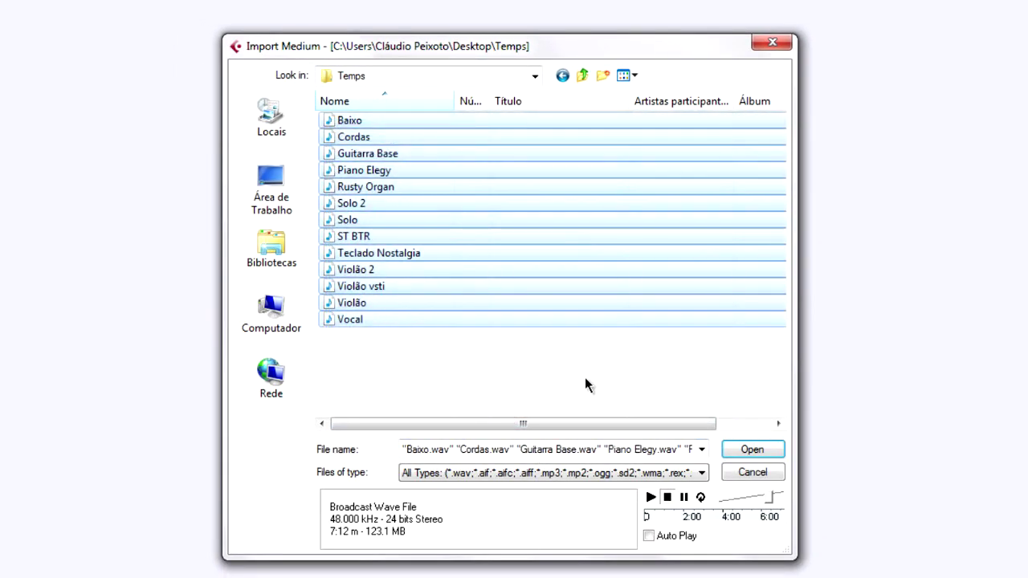
{"action": "left_click", "coordinate": [747, 453]}
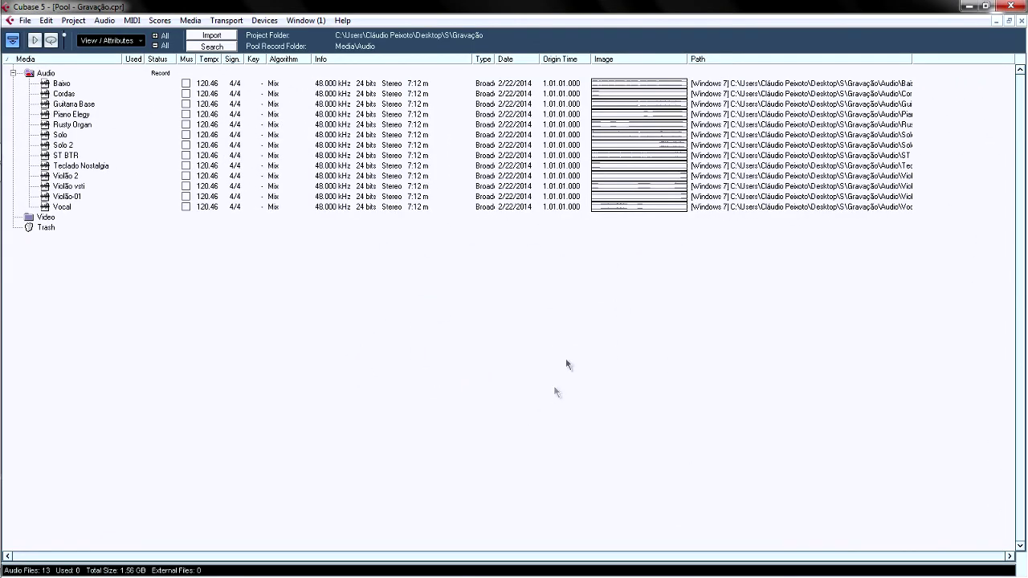
Restore the Pool to a floating window over the lower part of the project window and turn on Snap.
{"action": "left_click", "coordinate": [1009, 21]}
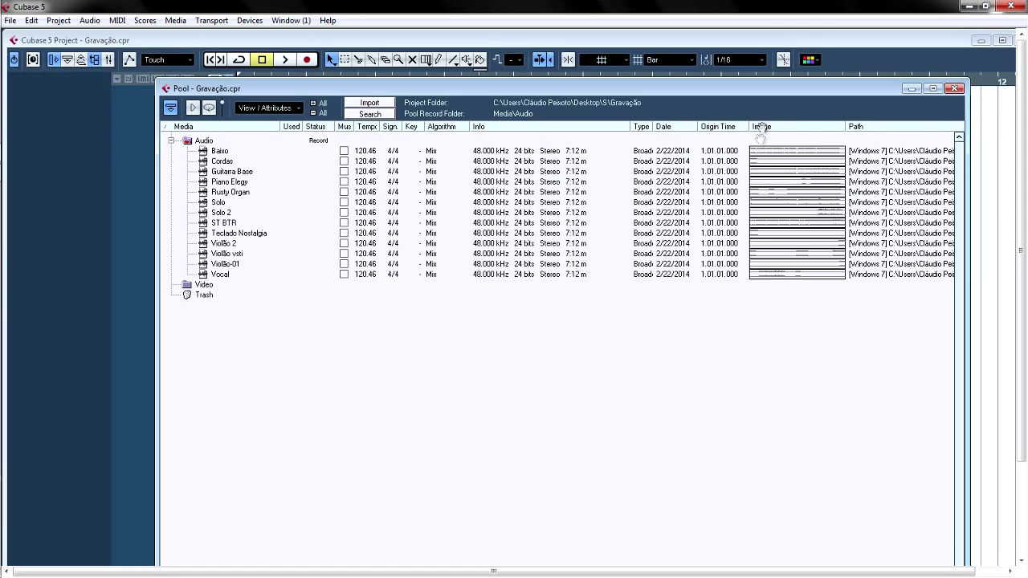
{"action": "left_click_drag", "start_coordinate": [725, 85], "coordinate": [612, 256]}
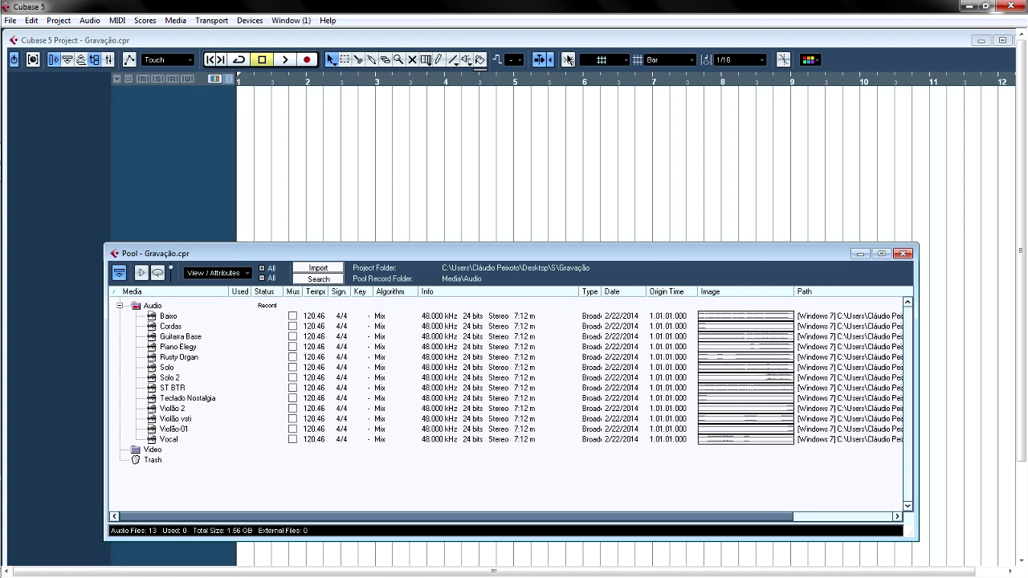
{"action": "left_click", "coordinate": [571, 41]}
{"action": "left_click", "coordinate": [570, 60]}
Insert the Baixo clip from the Pool at the project start and copy it to about bar 225 on the same track.
{"action": "key", "text": "ctrl+p"}
{"action": "left_click_drag", "start_coordinate": [169, 316], "coordinate": [254, 113]}
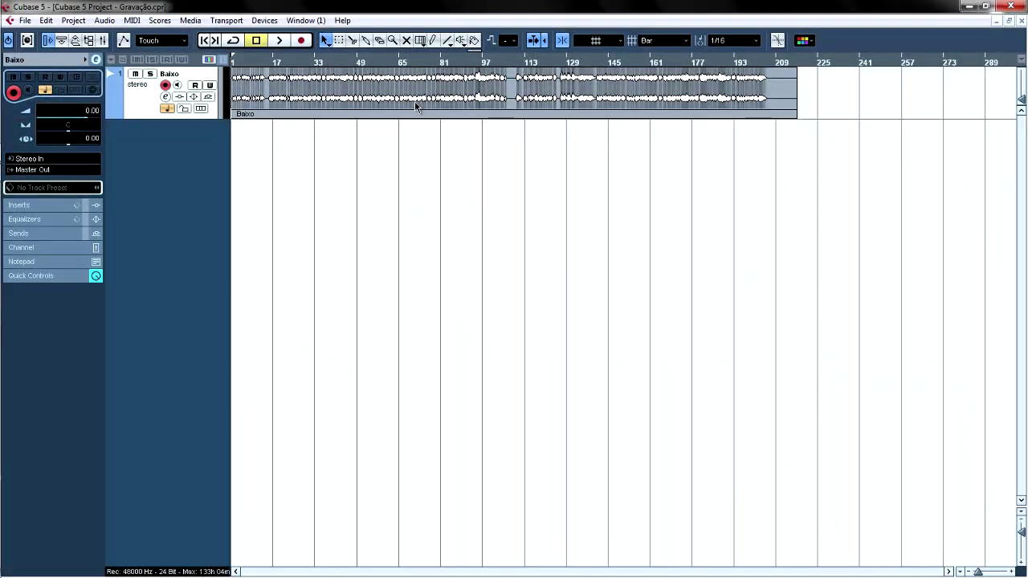
{"action": "left_click_drag", "start_coordinate": [414, 101], "coordinate": [1007, 98]}
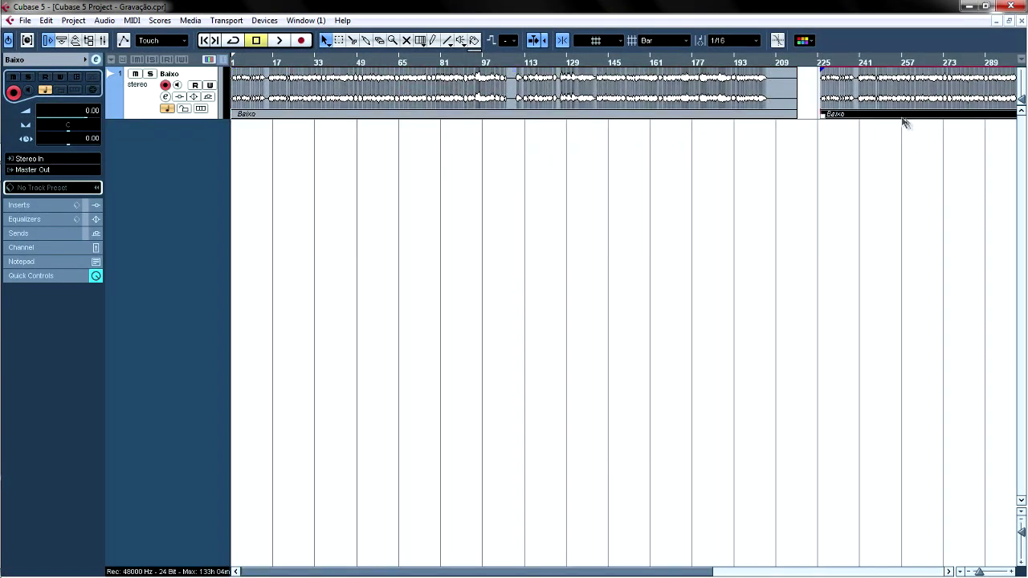
{"action": "key", "text": "g"}
{"action": "key", "text": "g"}
{"action": "key", "text": "g"}
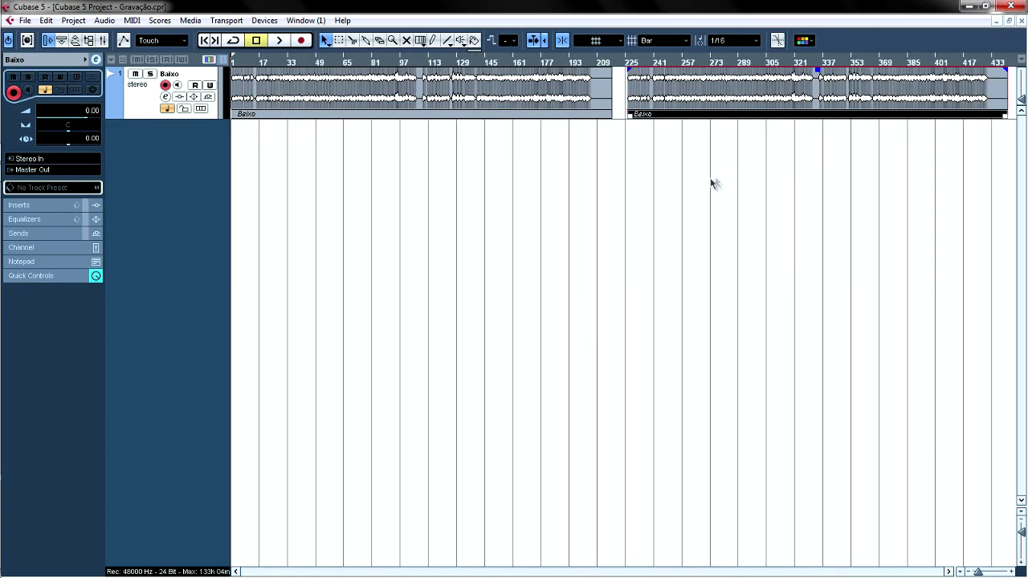
Reopen the Pool, widen its Type column to show the full file type, and show the info line.
{"action": "key", "text": "ctrl+p"}
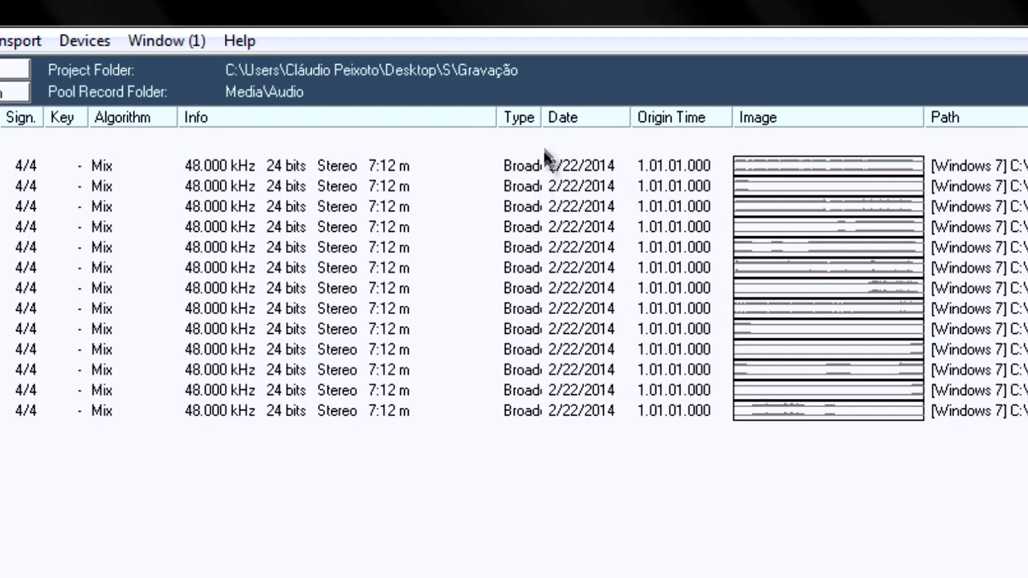
{"action": "mouse_move", "coordinate": [538, 121]}
{"action": "left_mouse_down"}
{"action": "mouse_move", "coordinate": [603, 118]}
{"action": "mouse_move", "coordinate": [656, 154]}
{"action": "left_mouse_up"}
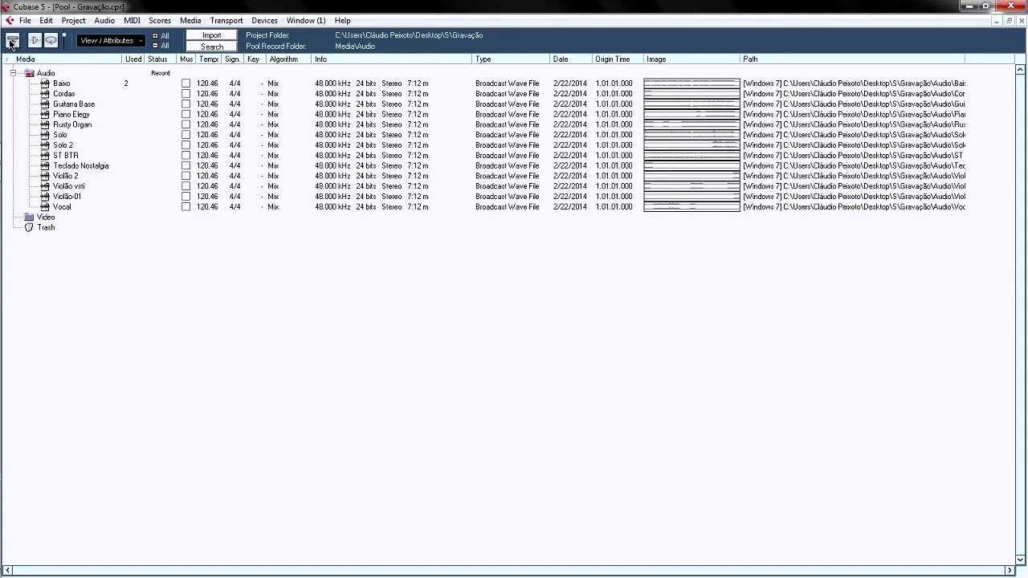
{"action": "left_click", "coordinate": [11, 42]}
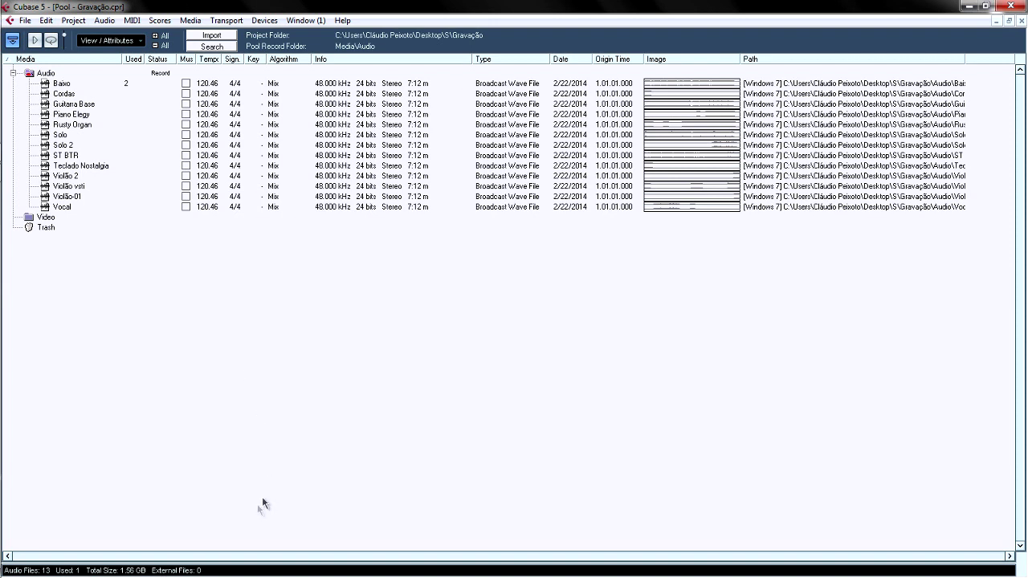
Review the audio import options in the Editing-Audio preferences and close them.
{"action": "left_click", "coordinate": [26, 20]}
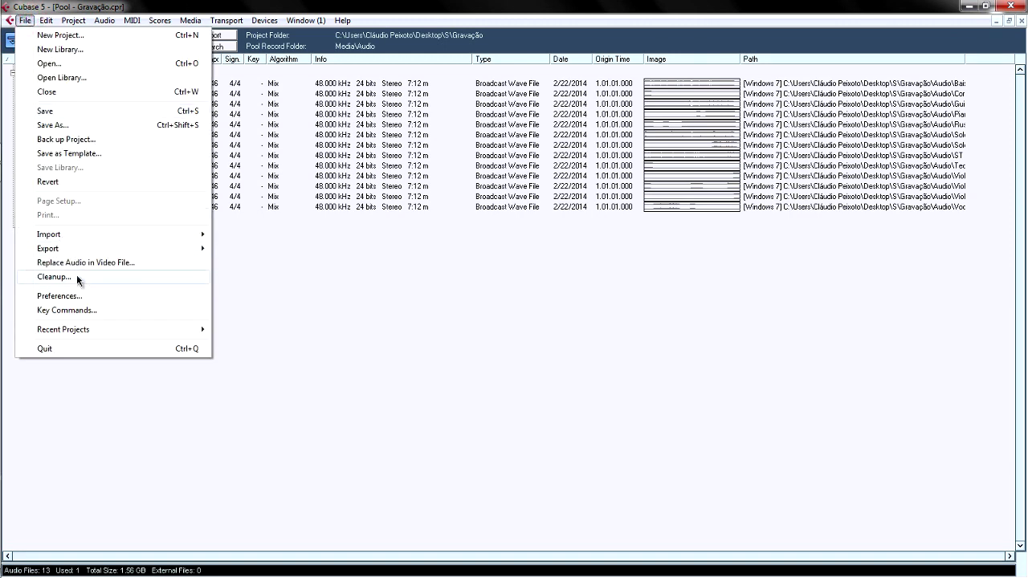
{"action": "left_click", "coordinate": [60, 296]}
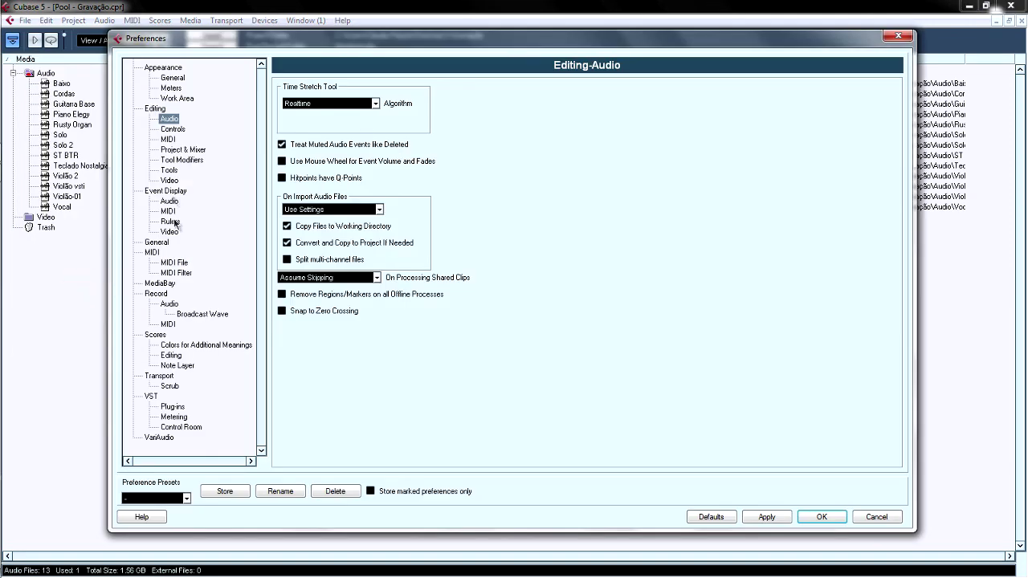
{"action": "left_click", "coordinate": [154, 109]}
{"action": "left_click", "coordinate": [168, 119]}
{"action": "left_click", "coordinate": [897, 36]}
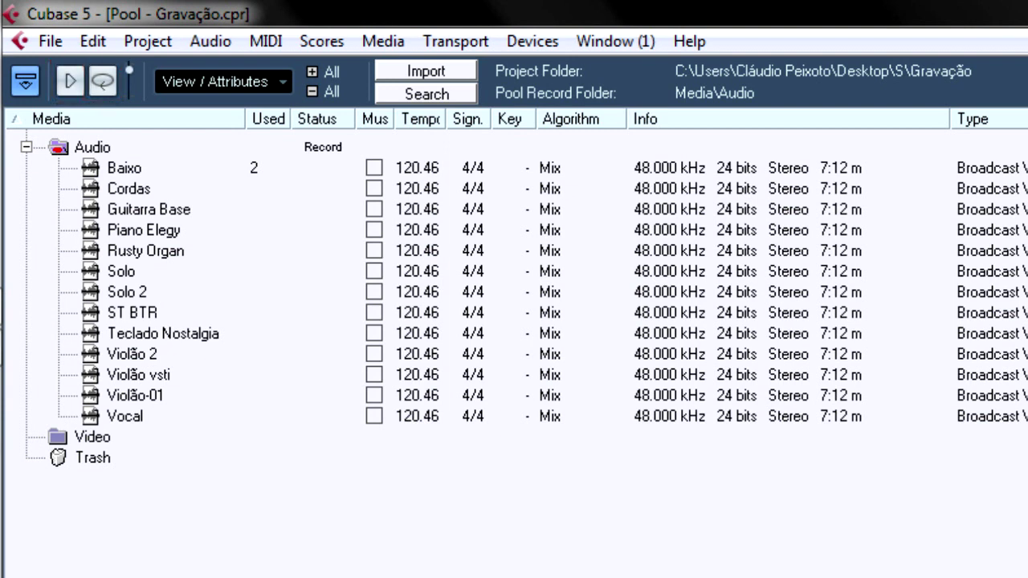
Examine the Pool's preview volume, column attributes, folder expand and collapse controls, and media search pane.
{"action": "left_click", "coordinate": [130, 73]}
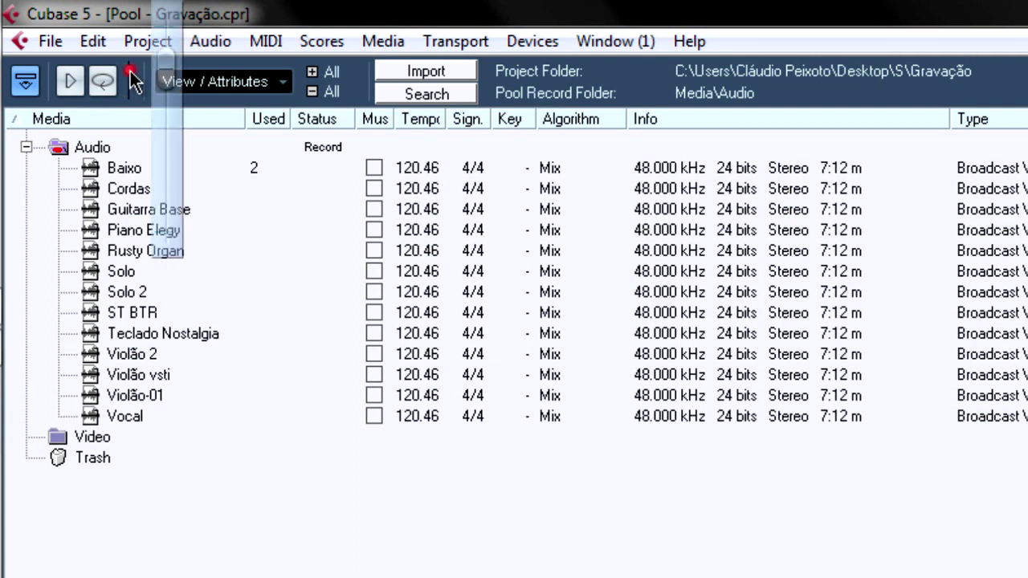
{"action": "mouse_move", "coordinate": [167, 74]}
{"action": "left_mouse_down"}
{"action": "mouse_move", "coordinate": [167, 89]}
{"action": "mouse_move", "coordinate": [167, 66]}
{"action": "left_mouse_up"}
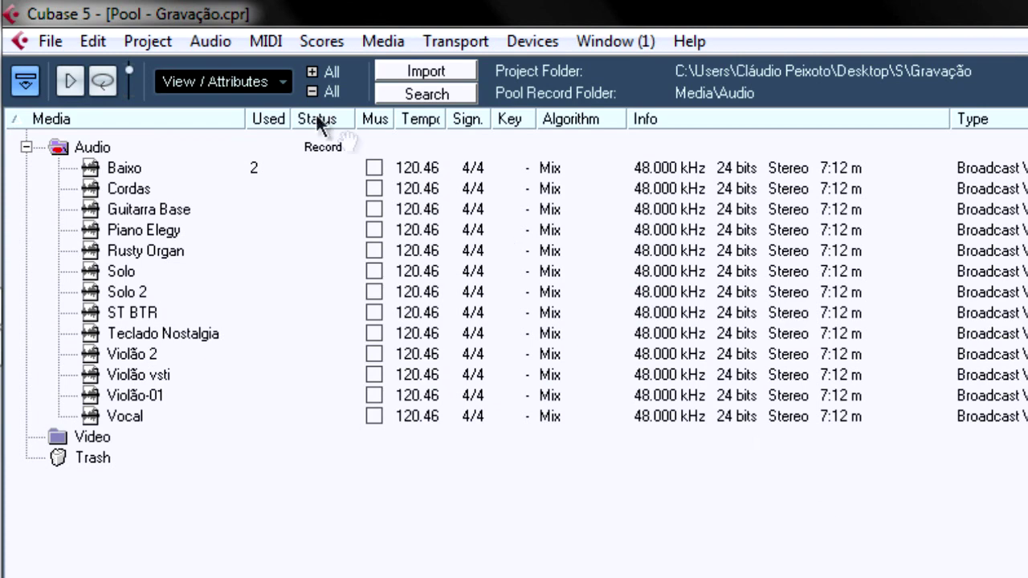
{"action": "left_click", "coordinate": [283, 81]}
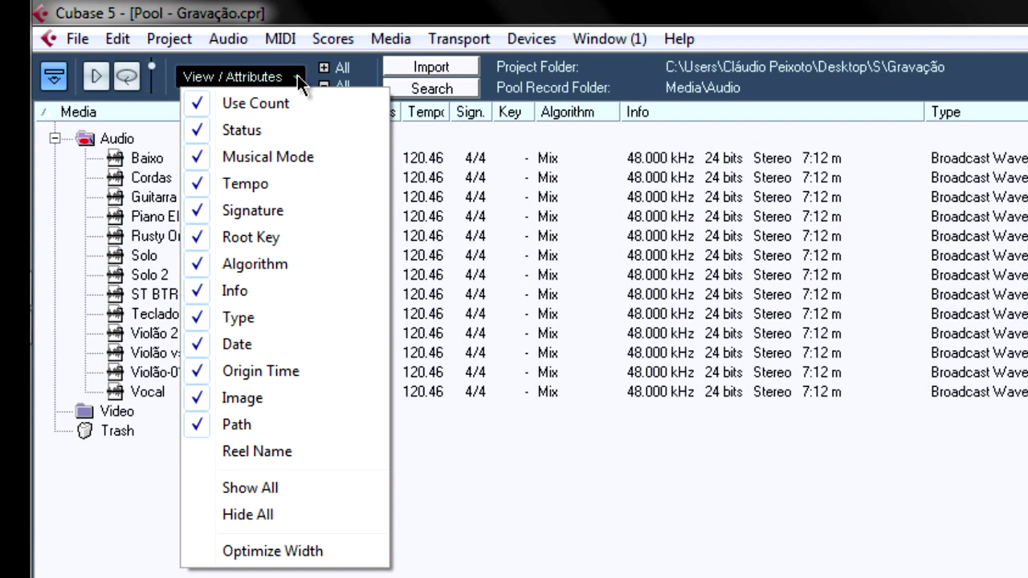
{"action": "left_click", "coordinate": [297, 75]}
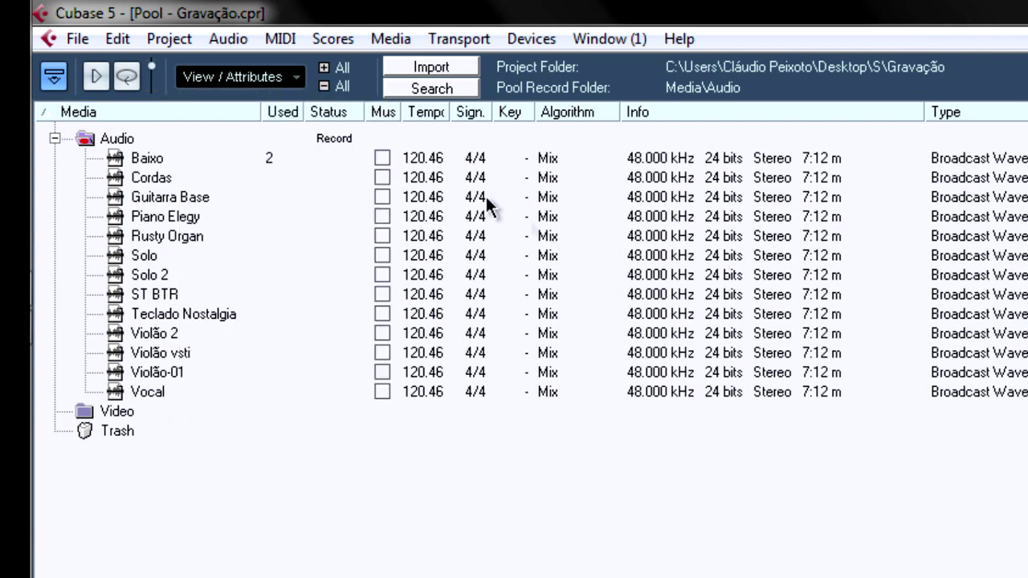
{"action": "left_click", "coordinate": [324, 86]}
{"action": "left_click", "coordinate": [323, 69]}
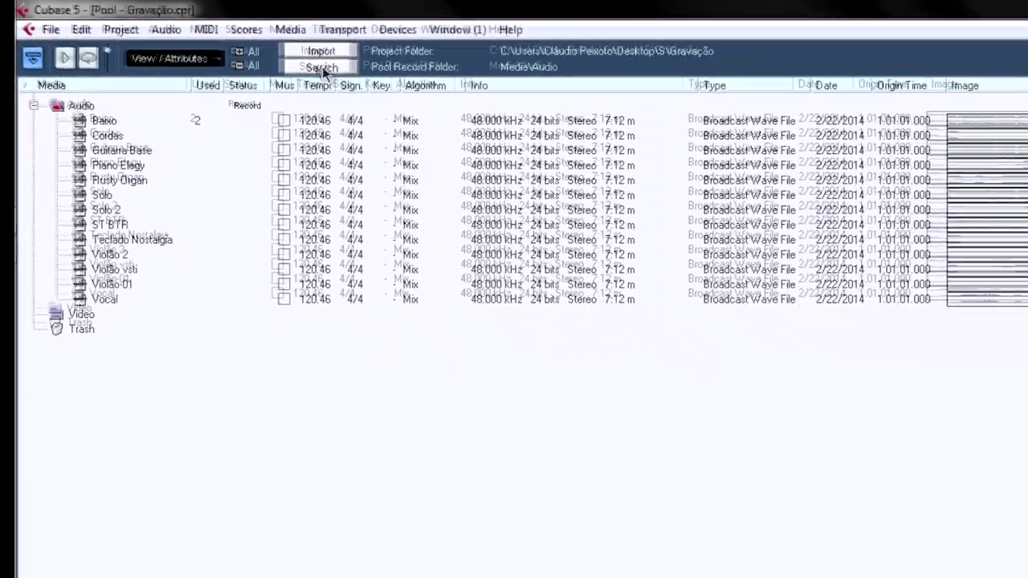
{"action": "left_click", "coordinate": [434, 89]}
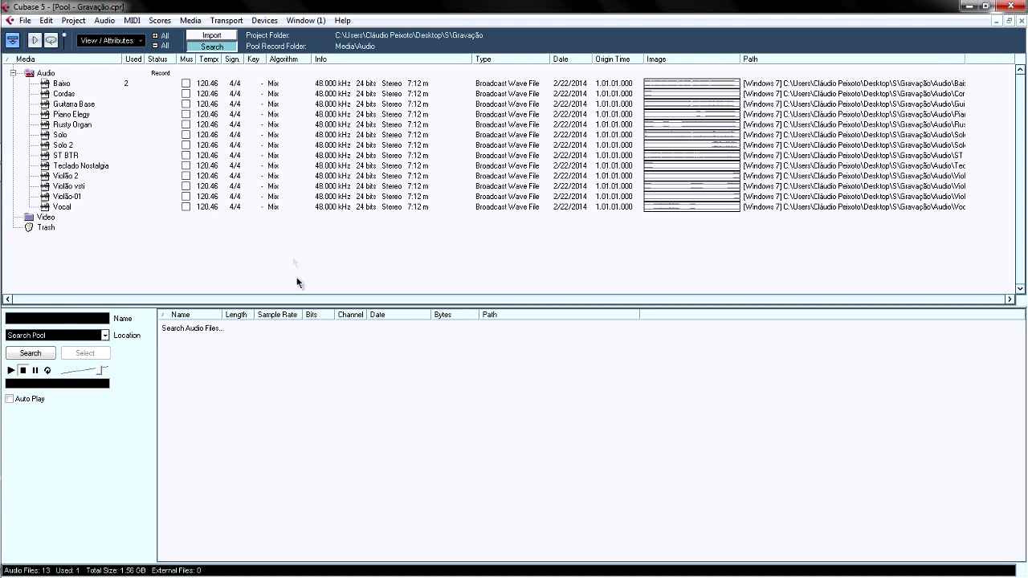
{"action": "left_click", "coordinate": [218, 48]}
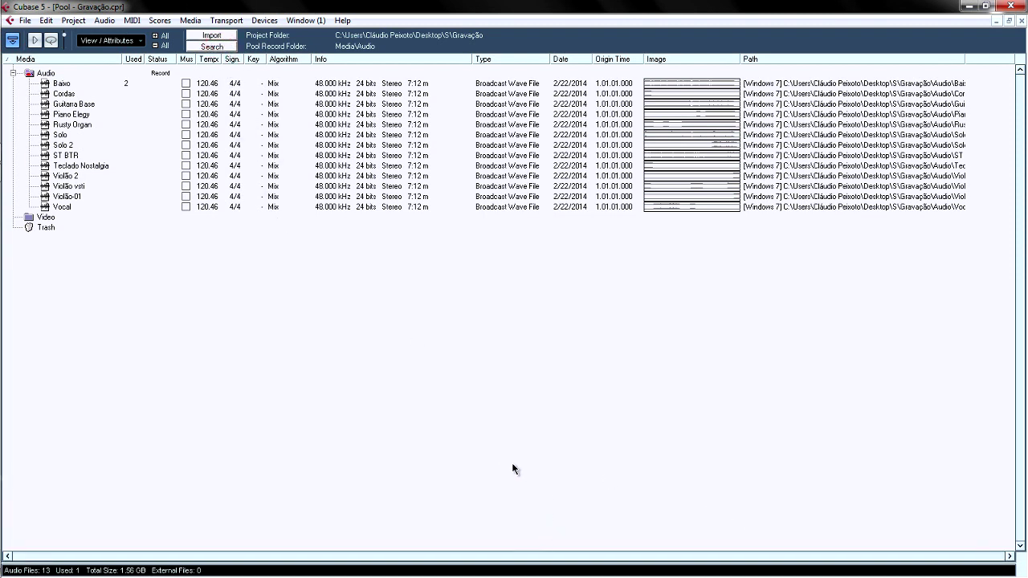
Create a folder named Violões inside the Pool's Audio folder.
{"action": "right_click", "coordinate": [45, 74]}
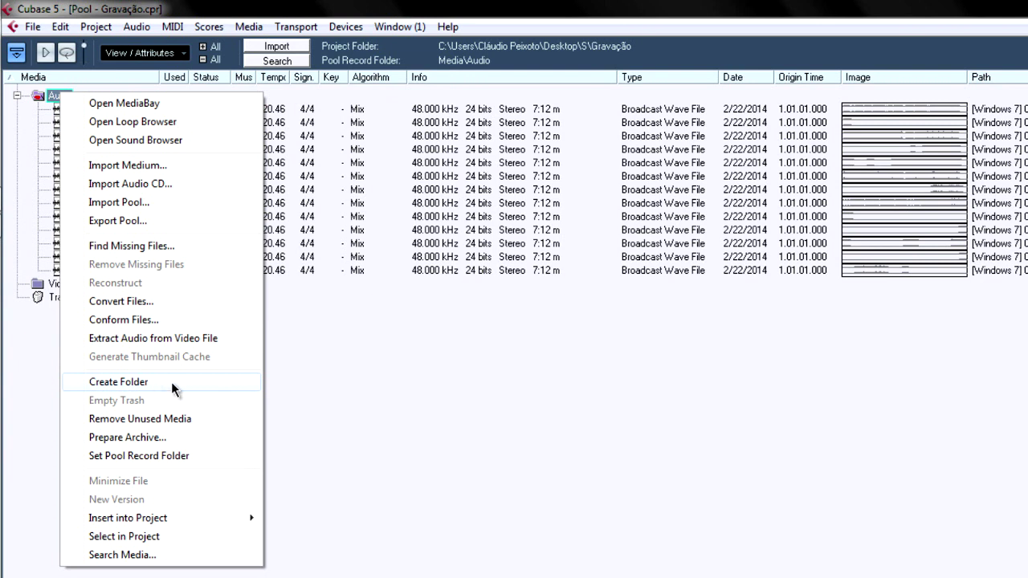
{"action": "left_click", "coordinate": [185, 382]}
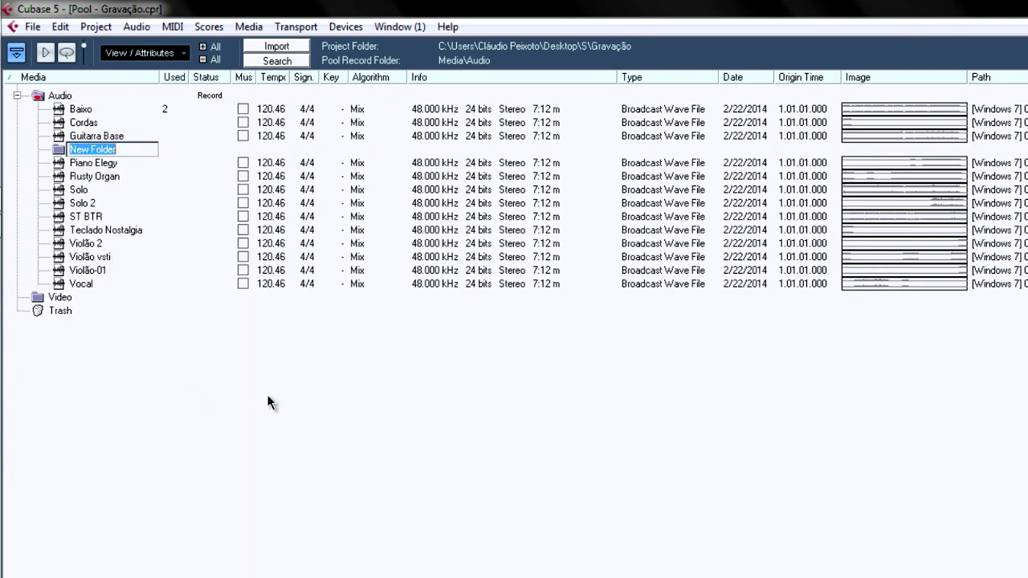
{"action": "type", "text": "Viol"}
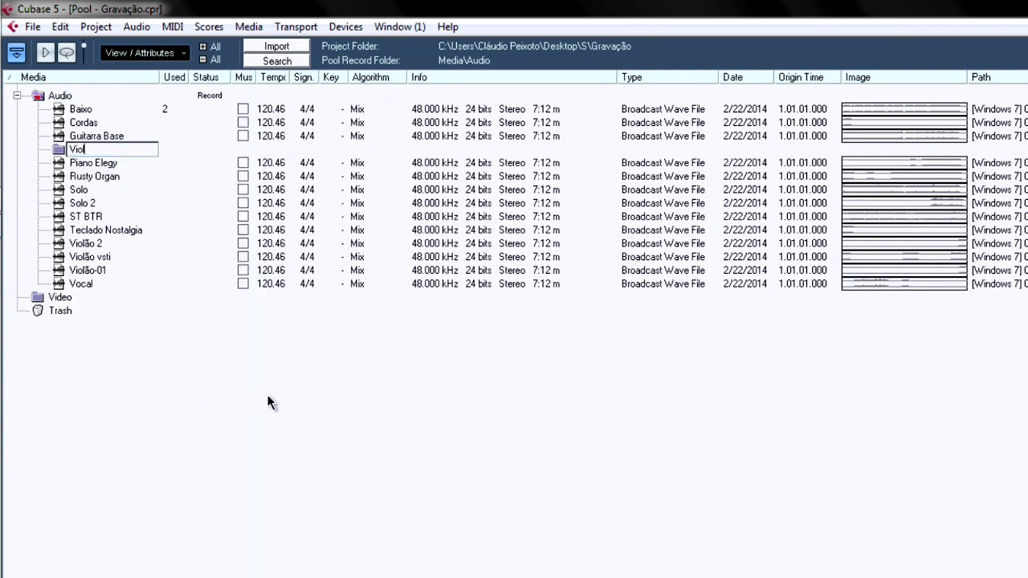
{"action": "type", "text": "ões"}
{"action": "key", "text": "Return"}
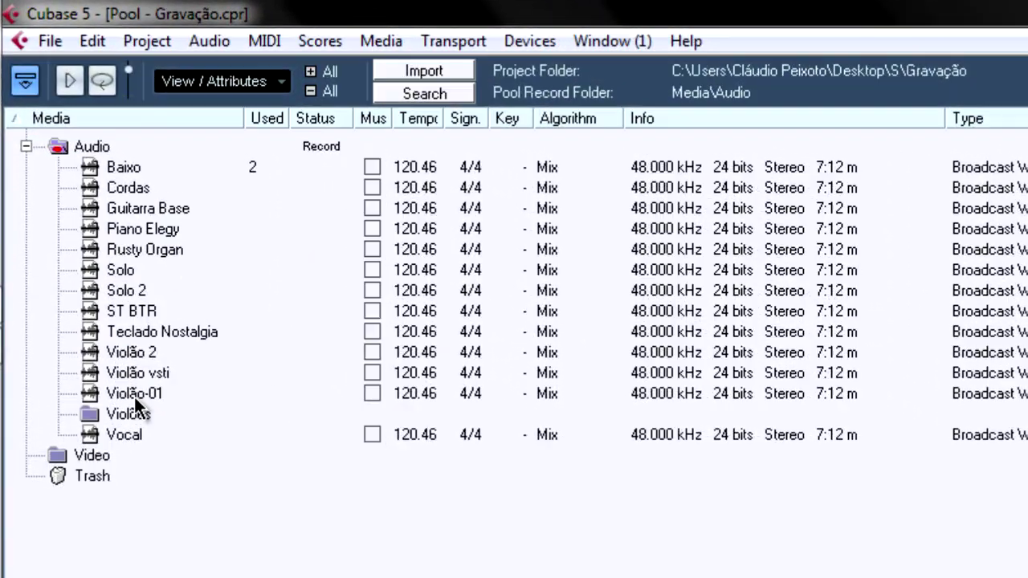
Move the Cordas, Violão 2, Violão vsti and Violão-01 clips into the Violões folder and expand it.
{"action": "left_click_drag", "start_coordinate": [134, 396], "coordinate": [124, 353]}
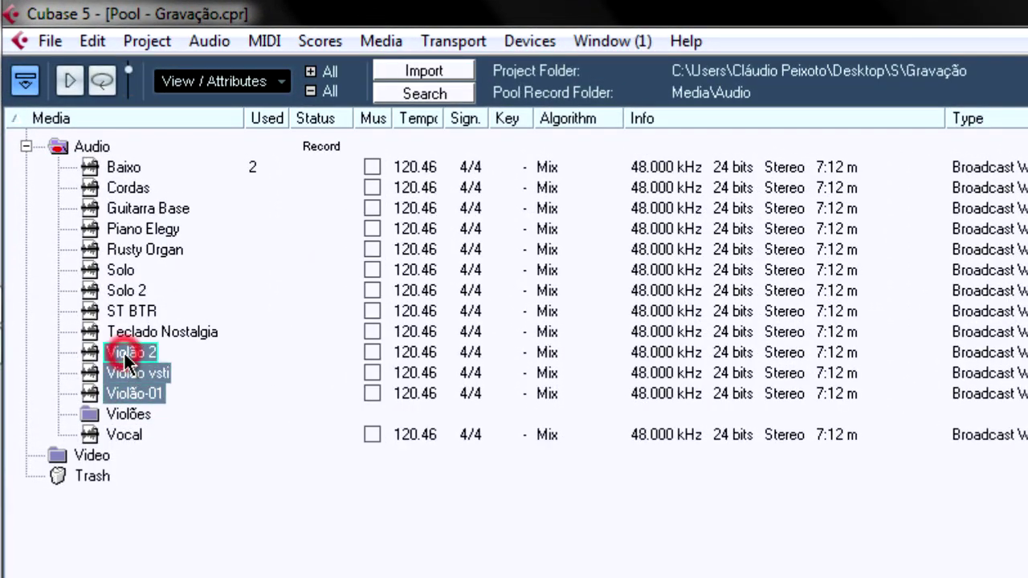
{"action": "left_click", "coordinate": [120, 187], "text": "ctrl"}
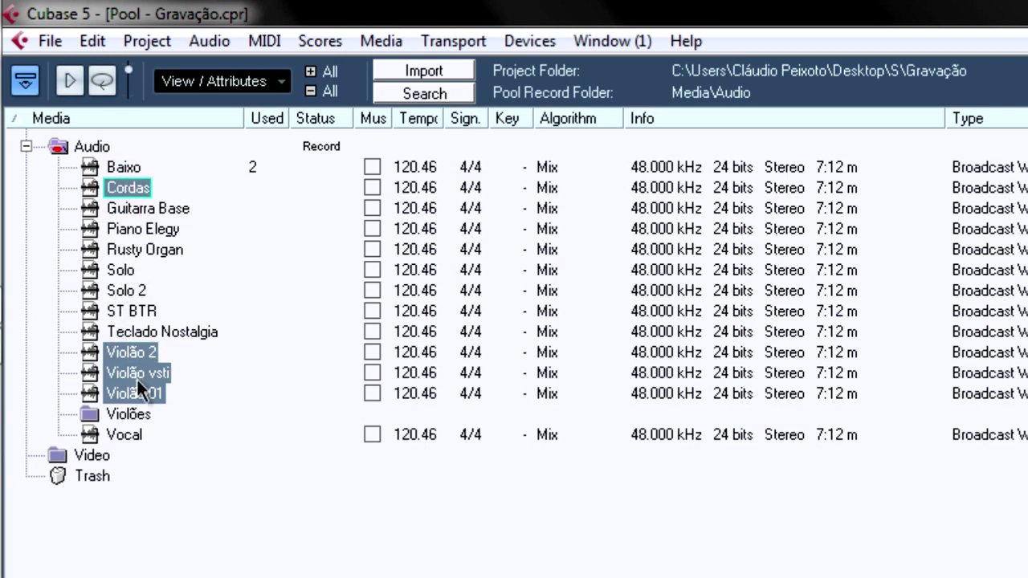
{"action": "left_click_drag", "start_coordinate": [138, 396], "coordinate": [137, 414]}
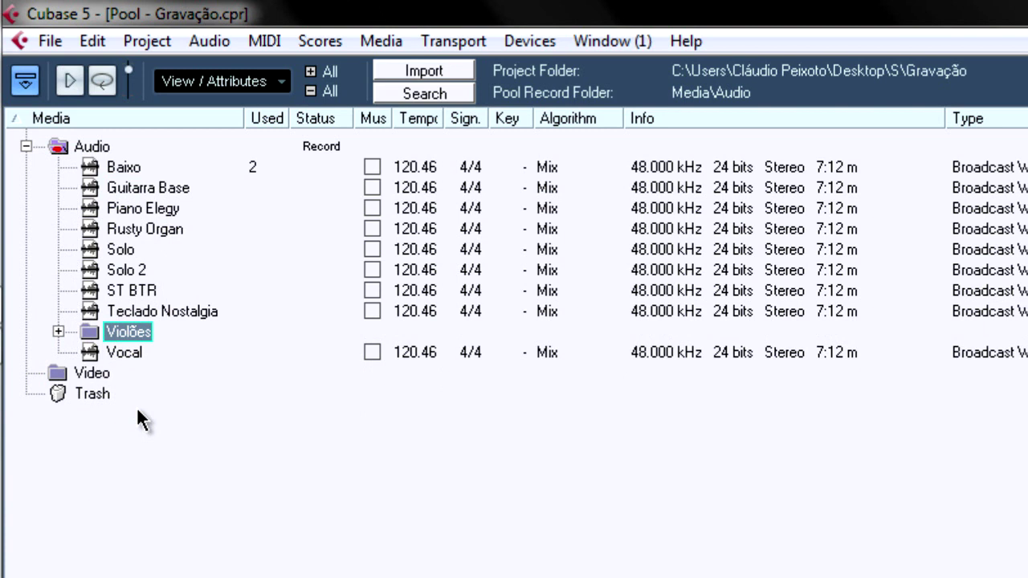
{"action": "left_click", "coordinate": [58, 332]}
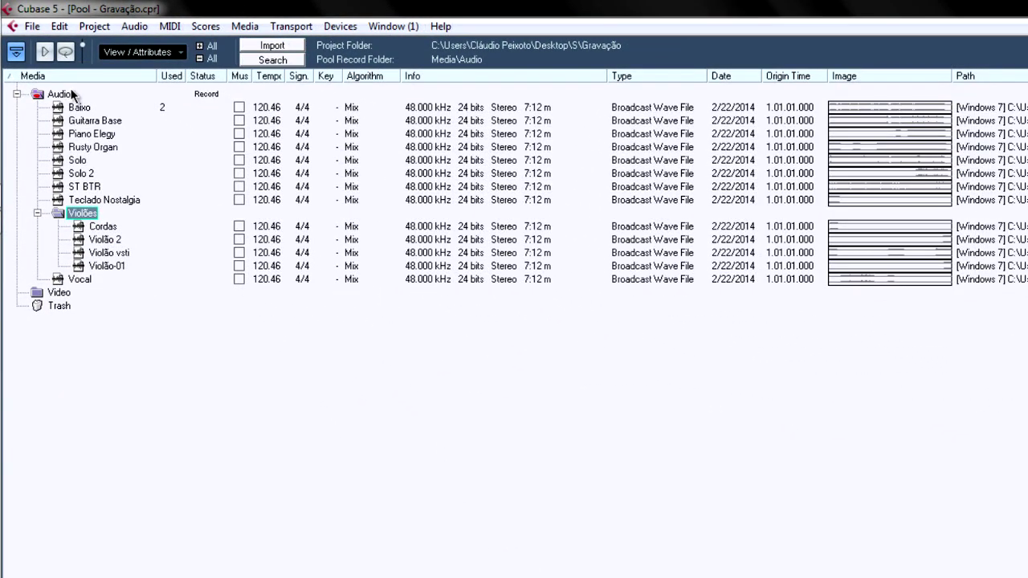
Create a folder named Bateria inside the Pool's Audio folder.
{"action": "left_click", "coordinate": [103, 145]}
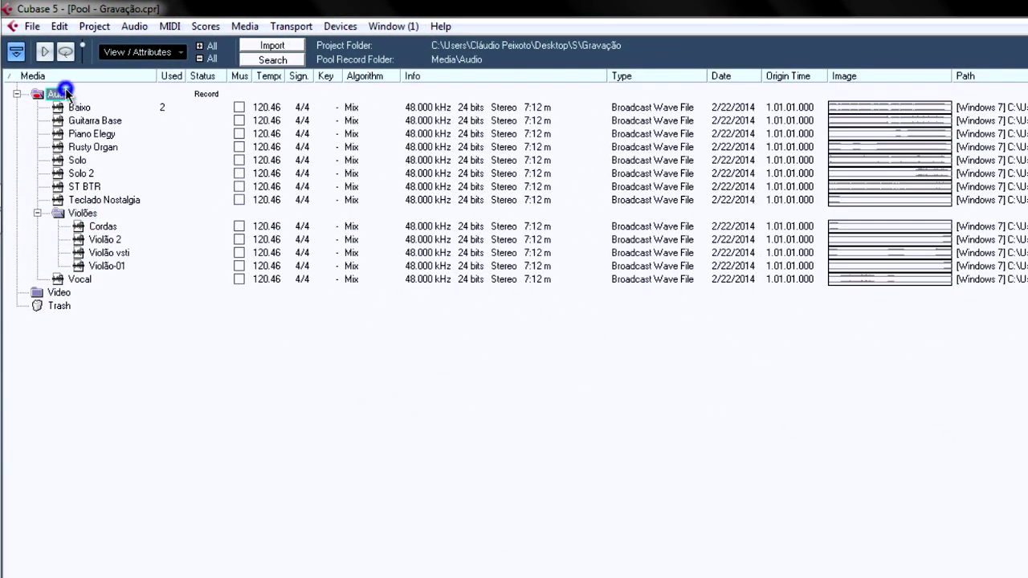
{"action": "right_click", "coordinate": [66, 93]}
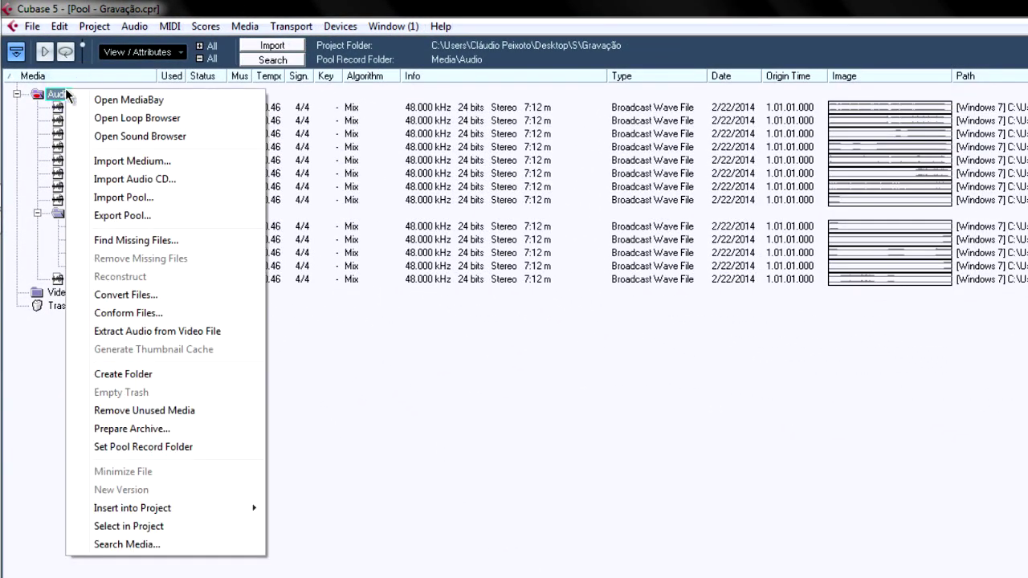
{"action": "left_click", "coordinate": [167, 374]}
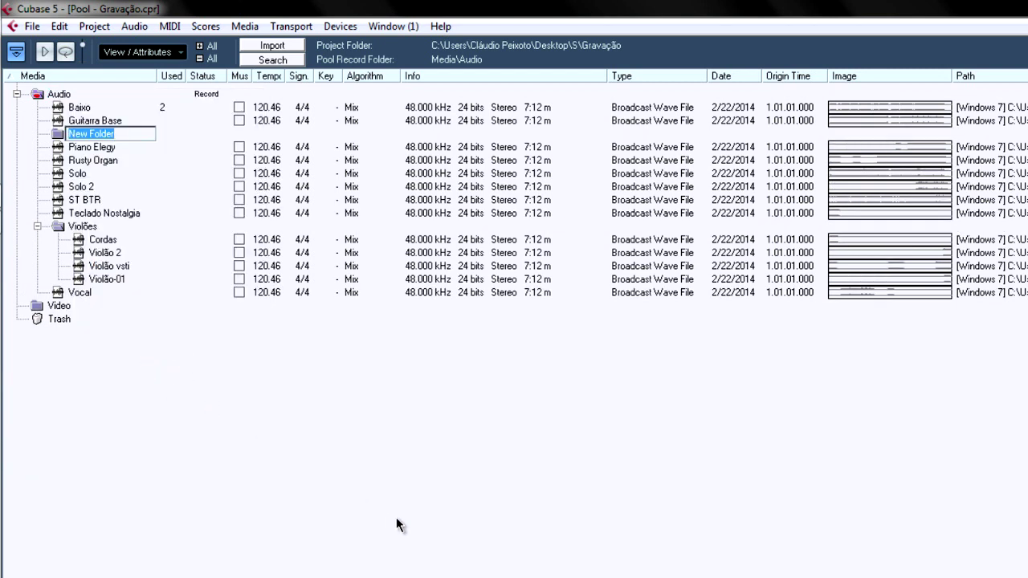
{"action": "type", "text": "Bateria"}
{"action": "key", "text": "Return"}
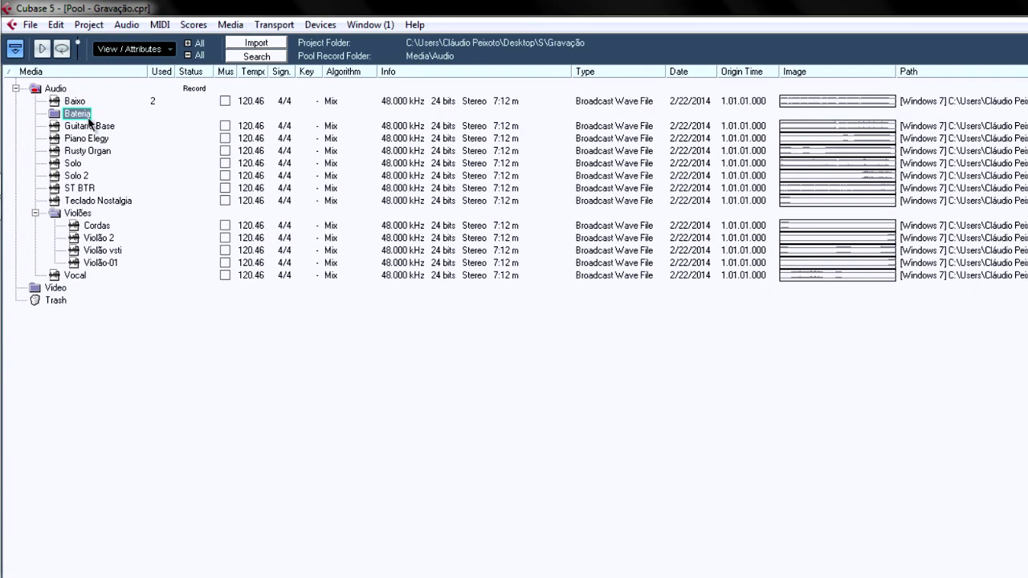
Set the Bateria folder as the Pool record folder and open Import Medium for it.
{"action": "right_click", "coordinate": [84, 121]}
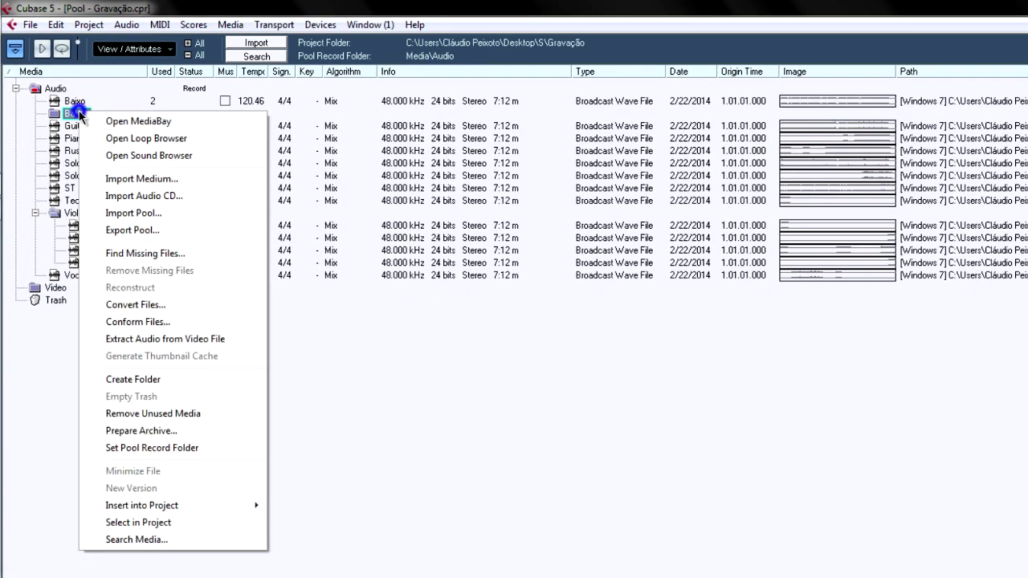
{"action": "left_click", "coordinate": [241, 448]}
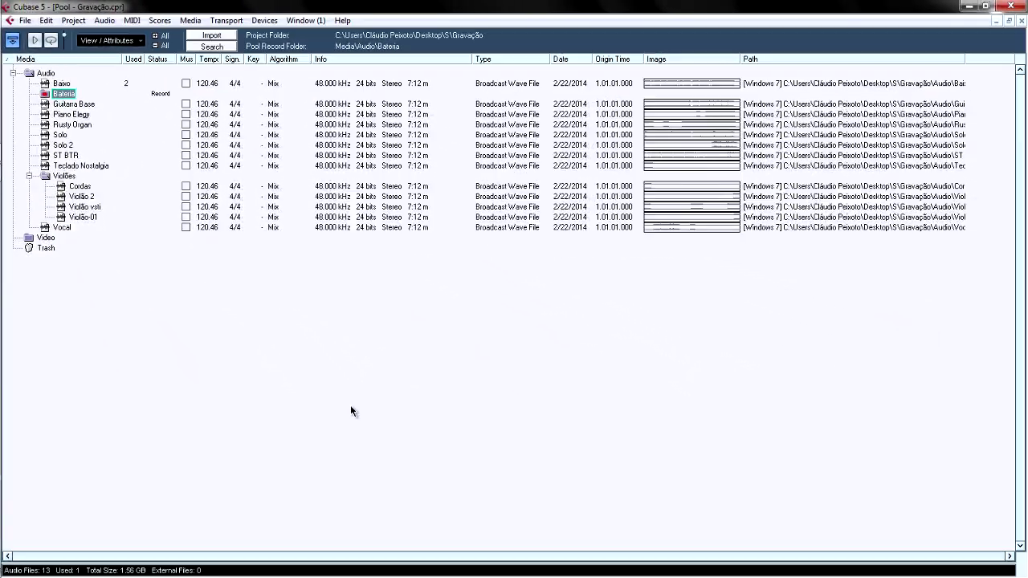
{"action": "right_click", "coordinate": [71, 96]}
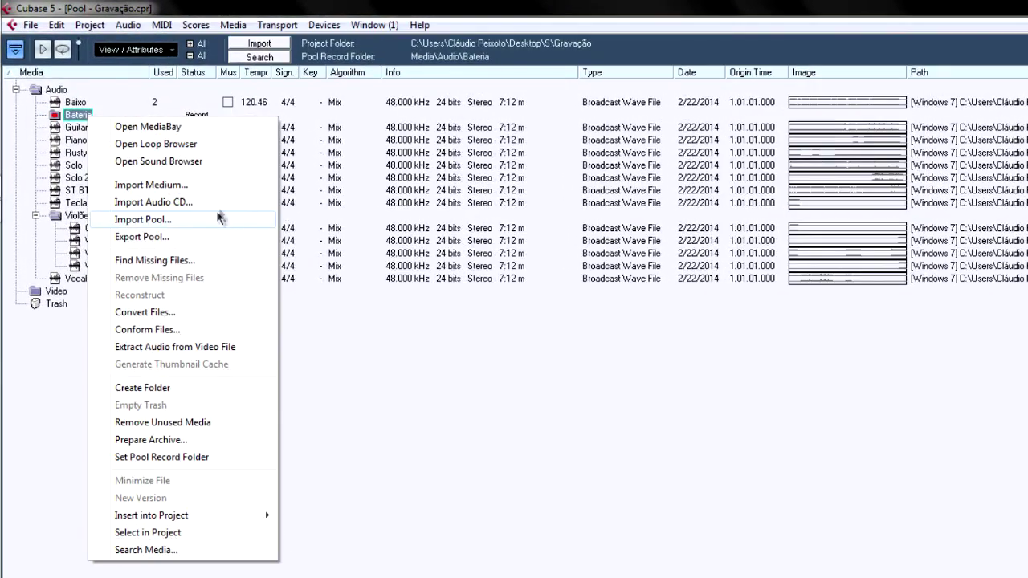
{"action": "left_click", "coordinate": [213, 186]}
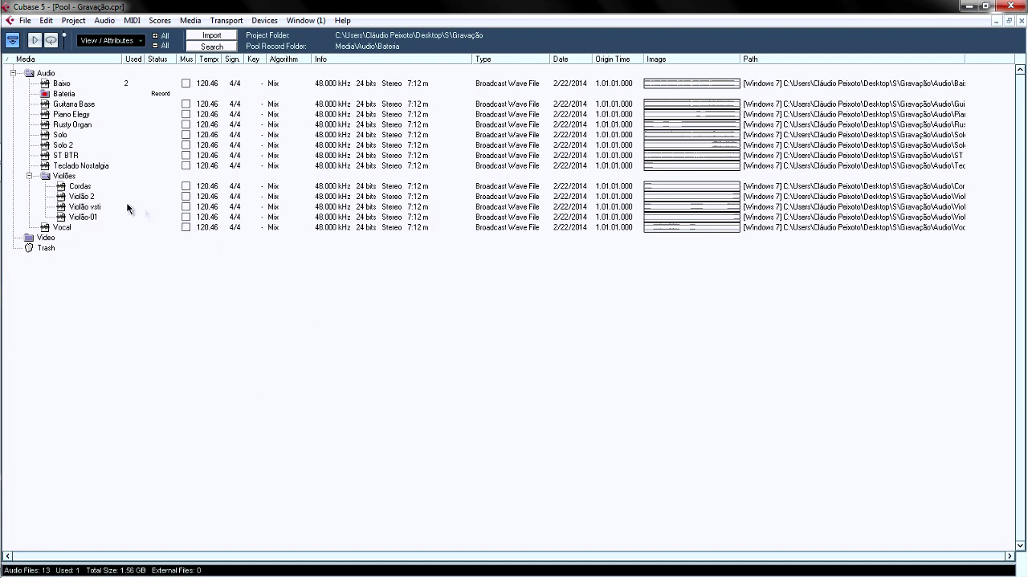
Review the Convert Files options for the Cordas clip, including the new and replace file choices, and cancel.
{"action": "right_click", "coordinate": [80, 186]}
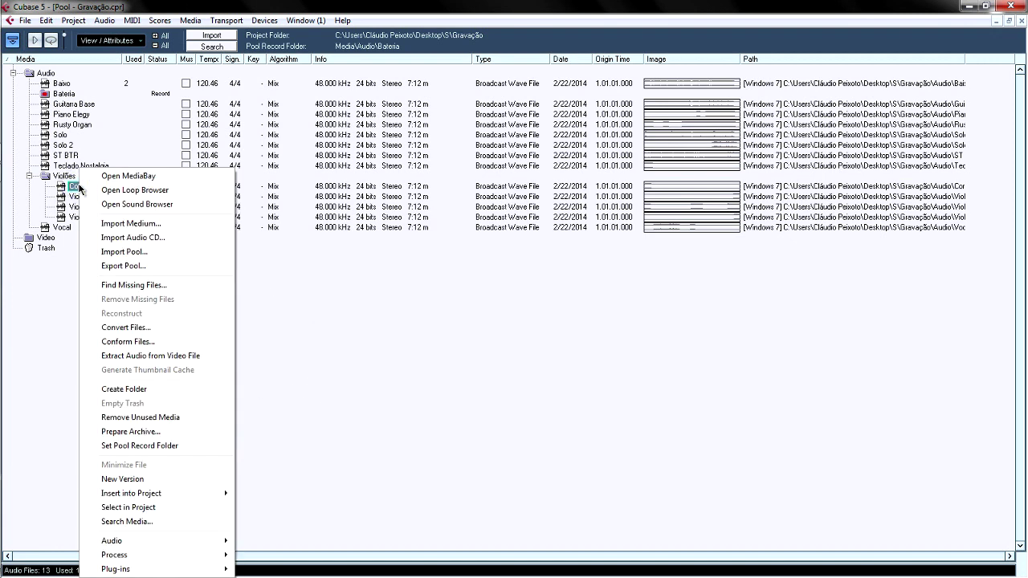
{"action": "left_click", "coordinate": [184, 326]}
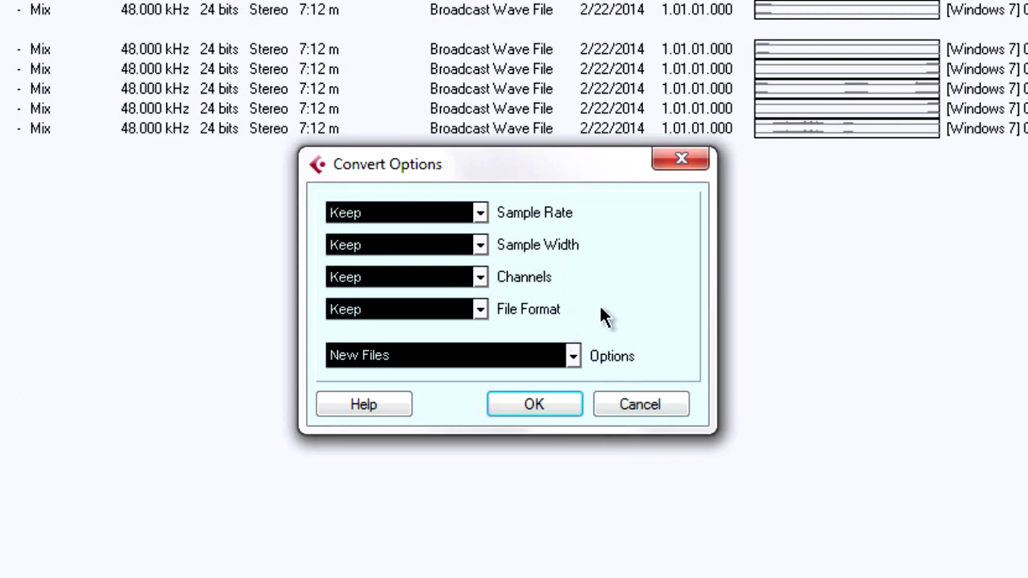
{"action": "left_click", "coordinate": [571, 354]}
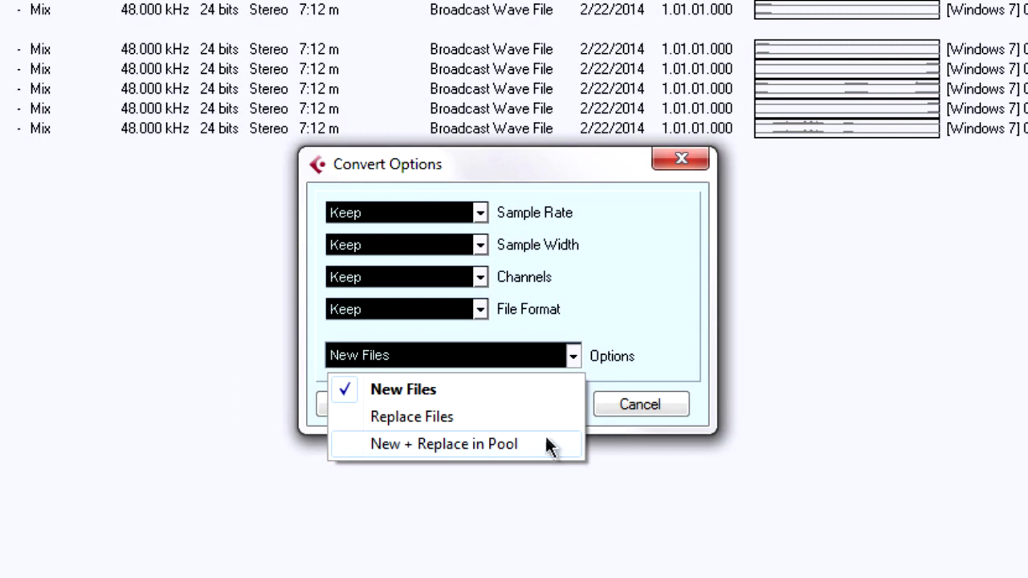
{"action": "left_click", "coordinate": [599, 308]}
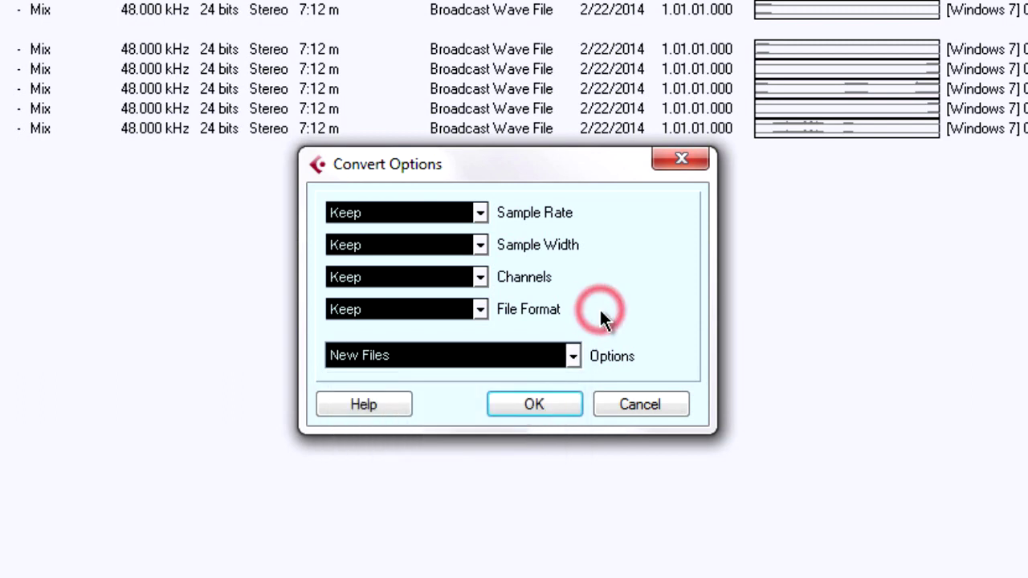
{"action": "left_click", "coordinate": [659, 408]}
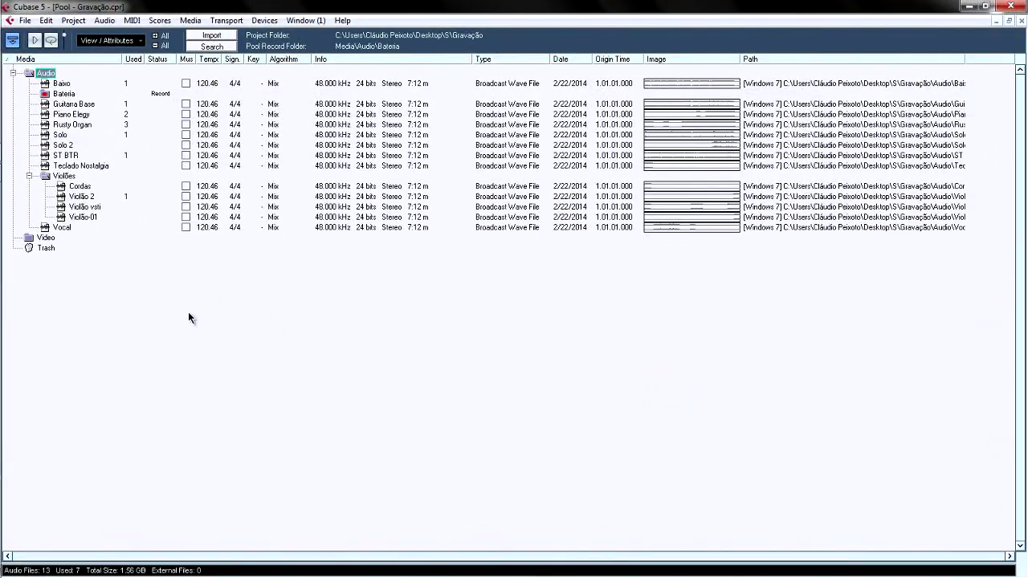
Remove the unused media from the Pool by moving it to the Trash, and expand the Trash folder.
{"action": "right_click", "coordinate": [188, 312]}
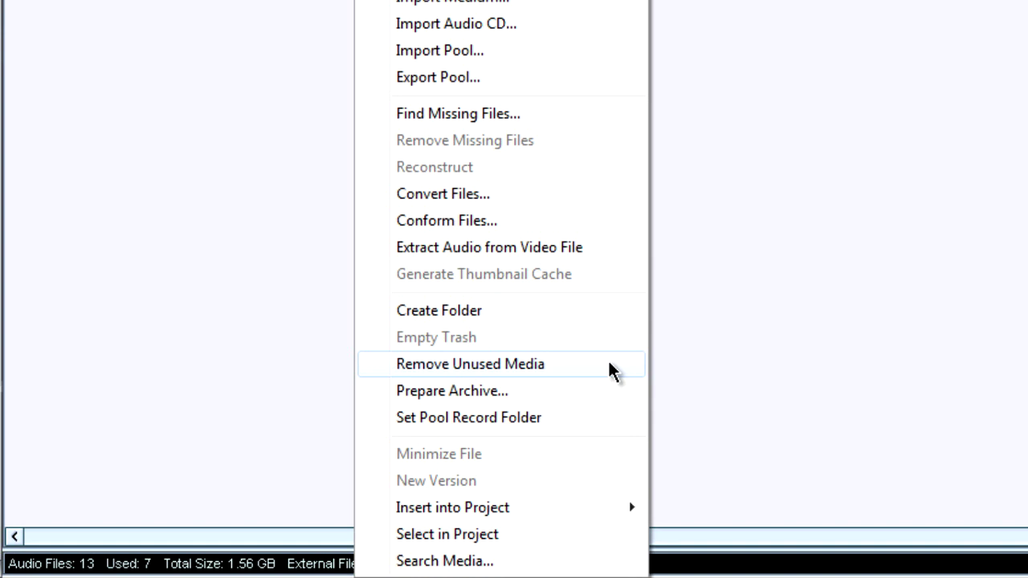
{"action": "left_click", "coordinate": [609, 371]}
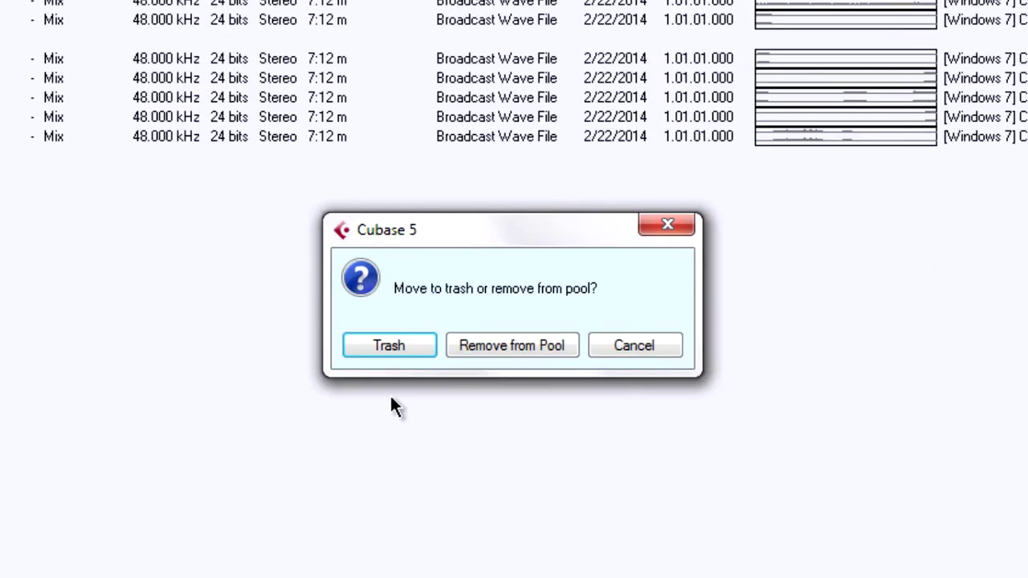
{"action": "left_click", "coordinate": [377, 346]}
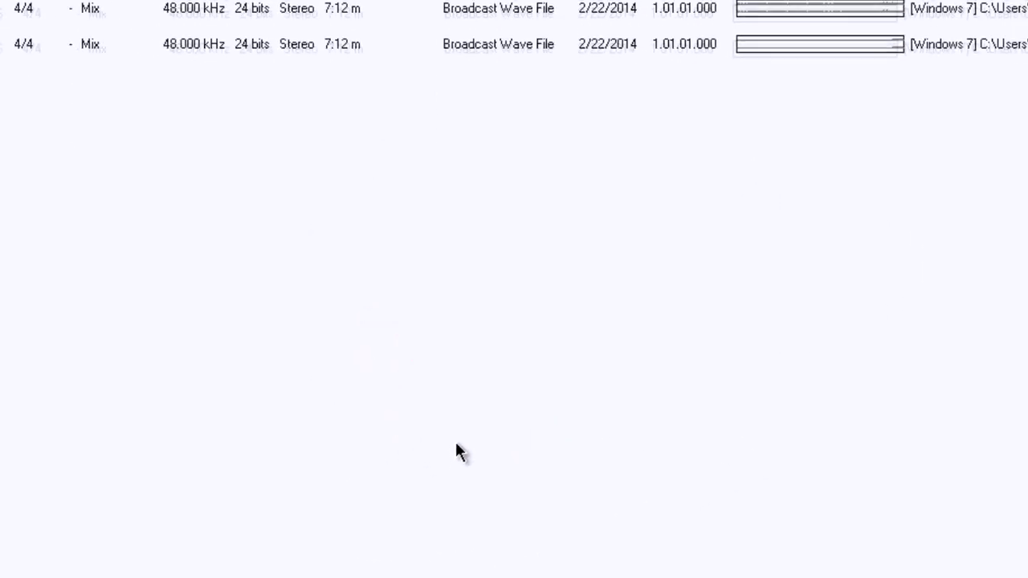
{"action": "left_click", "coordinate": [12, 186]}
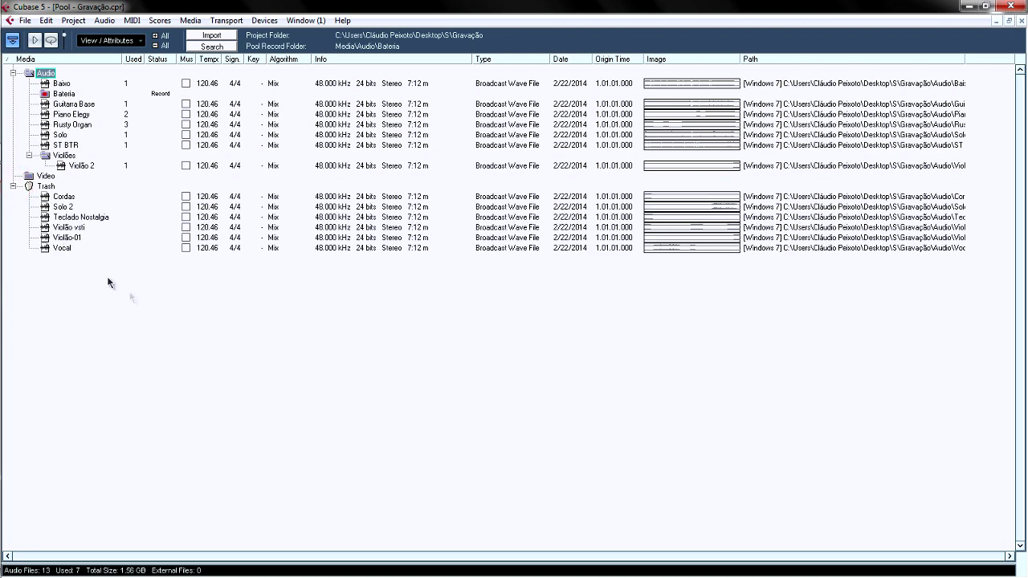
Try to empty the Pool's Trash folder.
{"action": "right_click", "coordinate": [166, 293]}
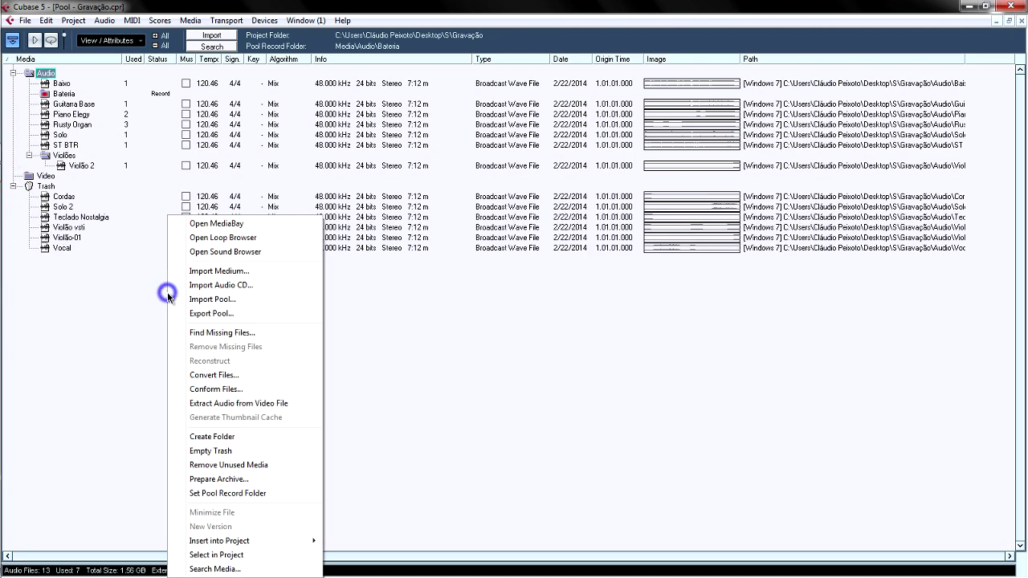
{"action": "left_click", "coordinate": [243, 450]}
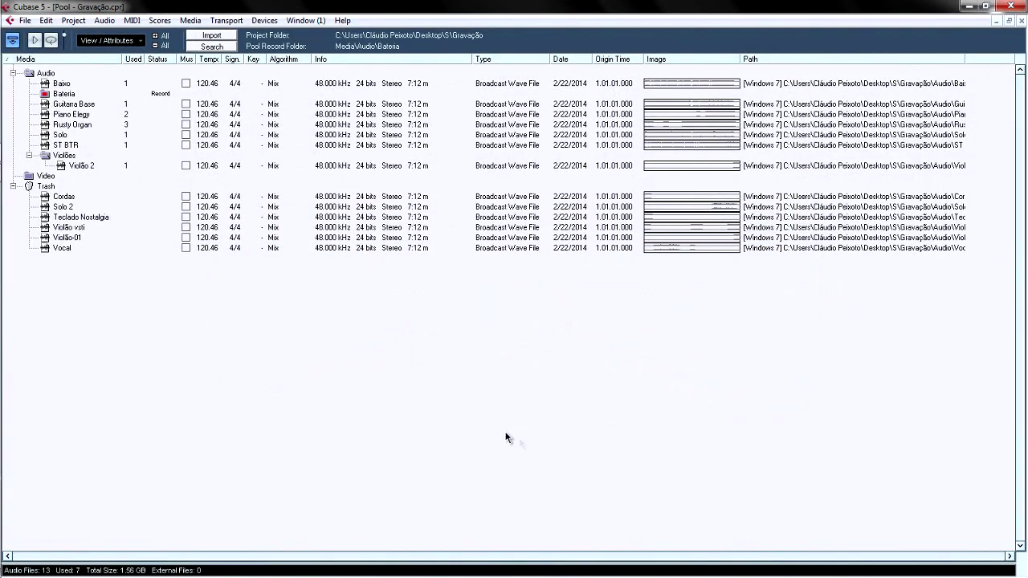
Close the Pool and trim both ends of the Baixo event so it spans from bar 40 to about bar 67.
{"action": "right_click", "coordinate": [60, 84]}
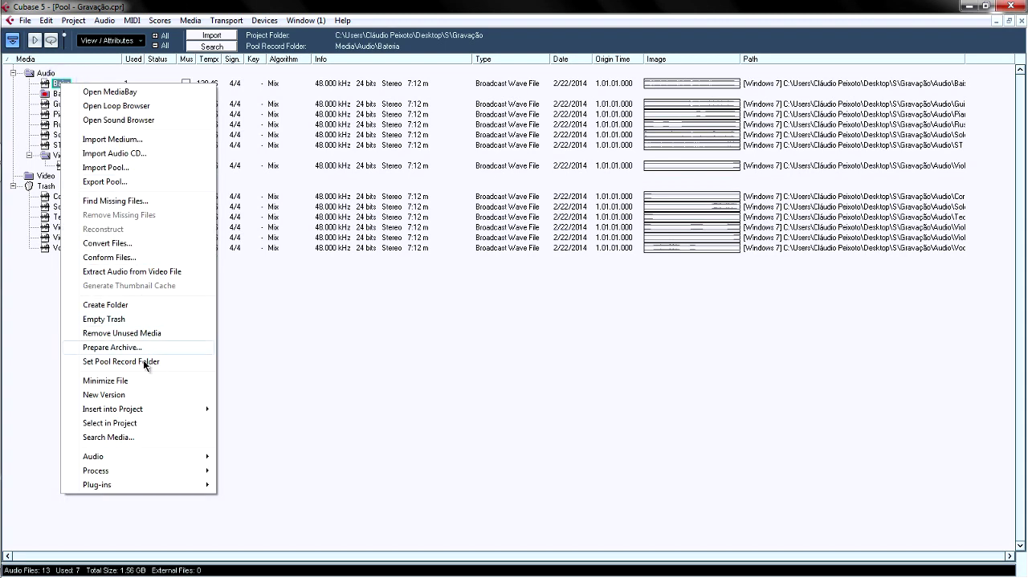
{"action": "left_click", "coordinate": [344, 384]}
{"action": "left_click", "coordinate": [1021, 20]}
{"action": "left_click", "coordinate": [310, 134]}
{"action": "left_click_drag", "start_coordinate": [232, 152], "coordinate": [350, 152]}
{"action": "left_click_drag", "start_coordinate": [858, 153], "coordinate": [432, 153]}
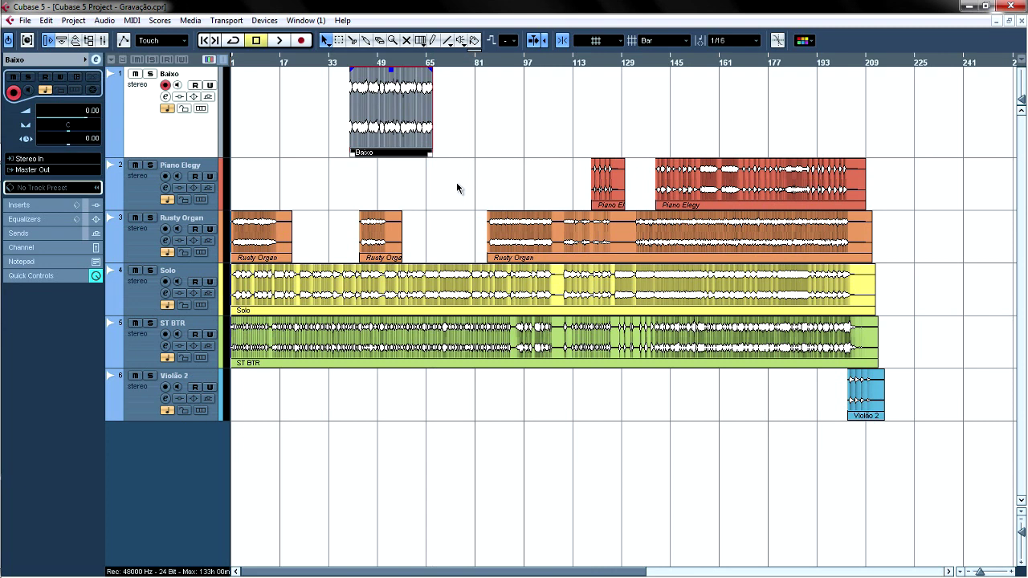
{"action": "left_click", "coordinate": [457, 188]}
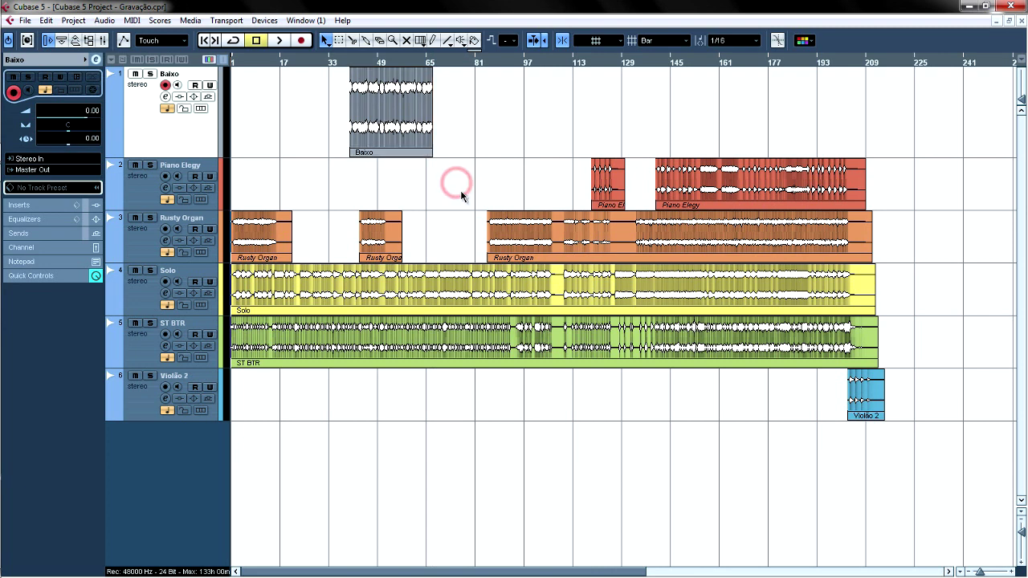
{"action": "left_click", "coordinate": [378, 120]}
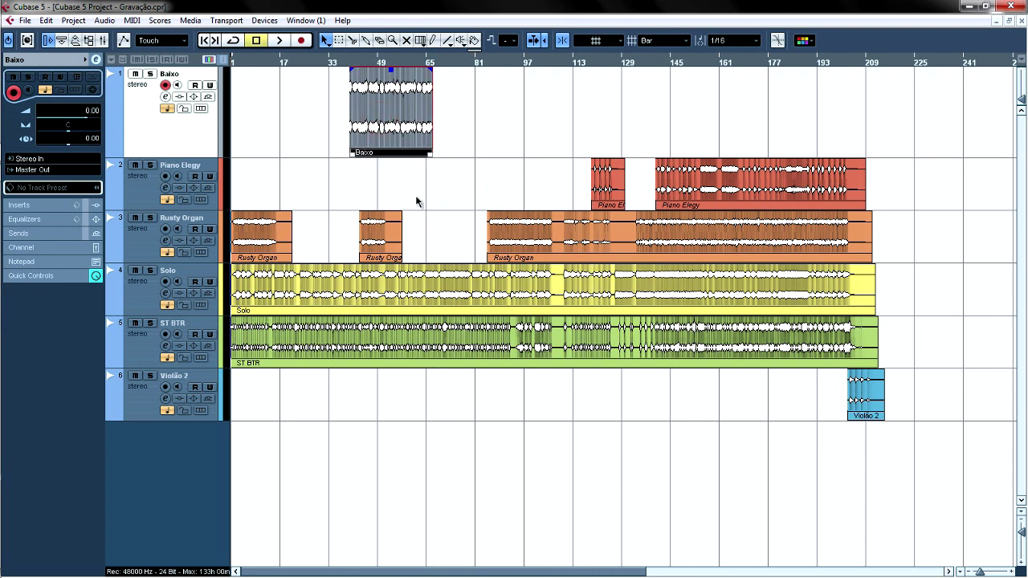
Minimize the Baixo audio file from the Pool, save the project, and close the Pool.
{"action": "key", "text": "ctrl+p"}
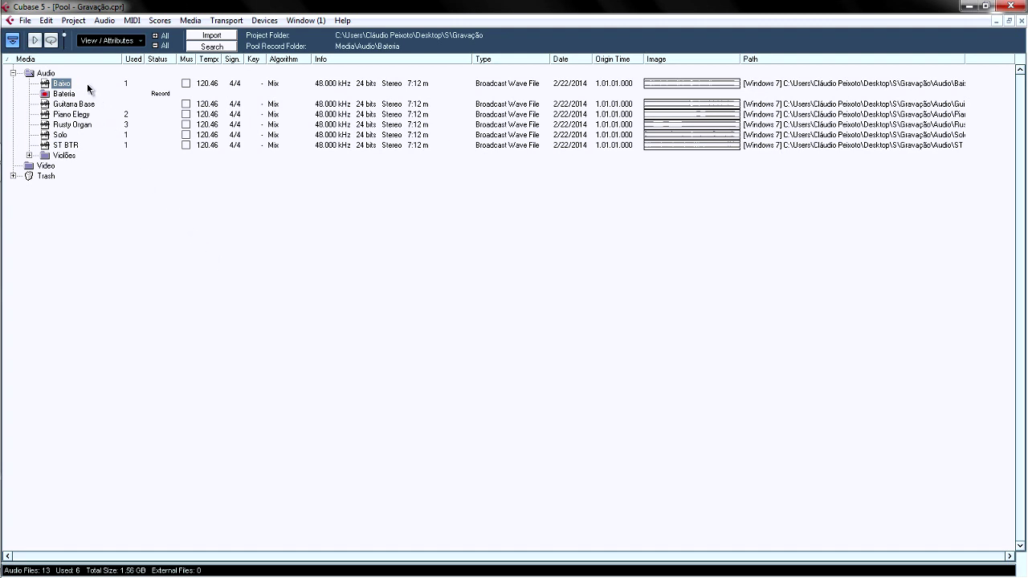
{"action": "right_click", "coordinate": [64, 84]}
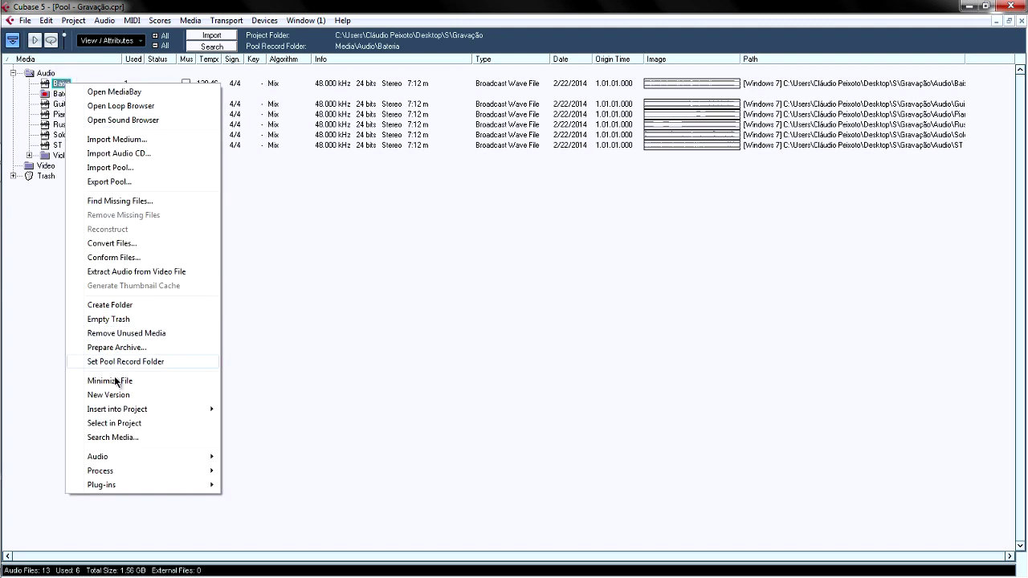
{"action": "left_click", "coordinate": [161, 380]}
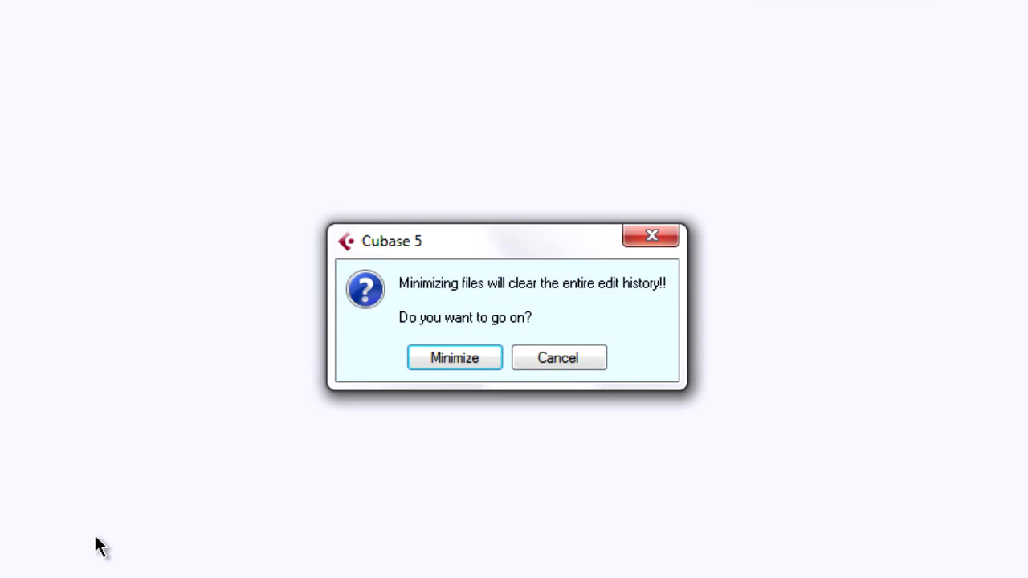
{"action": "left_click", "coordinate": [476, 358]}
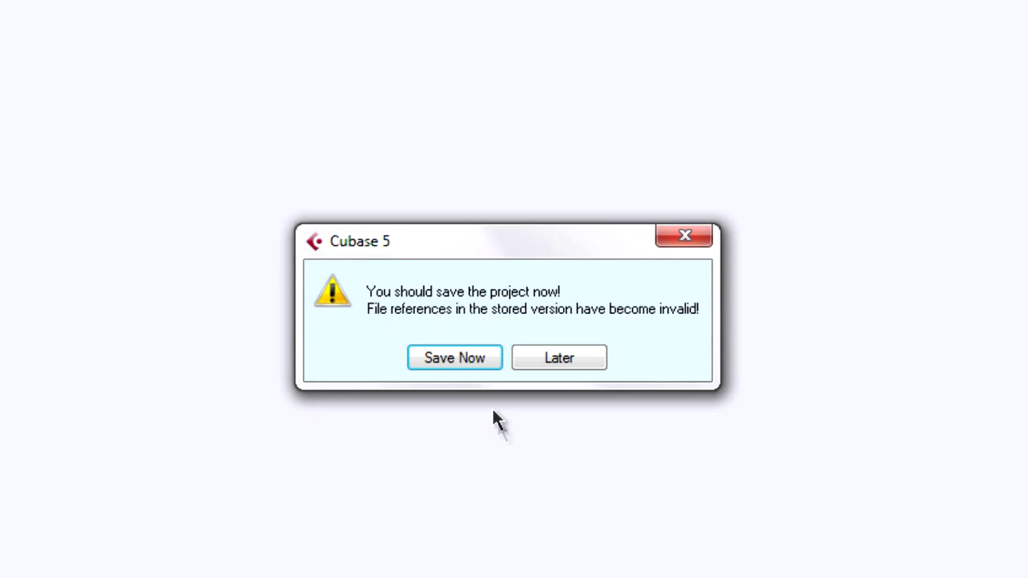
{"action": "left_click", "coordinate": [453, 357]}
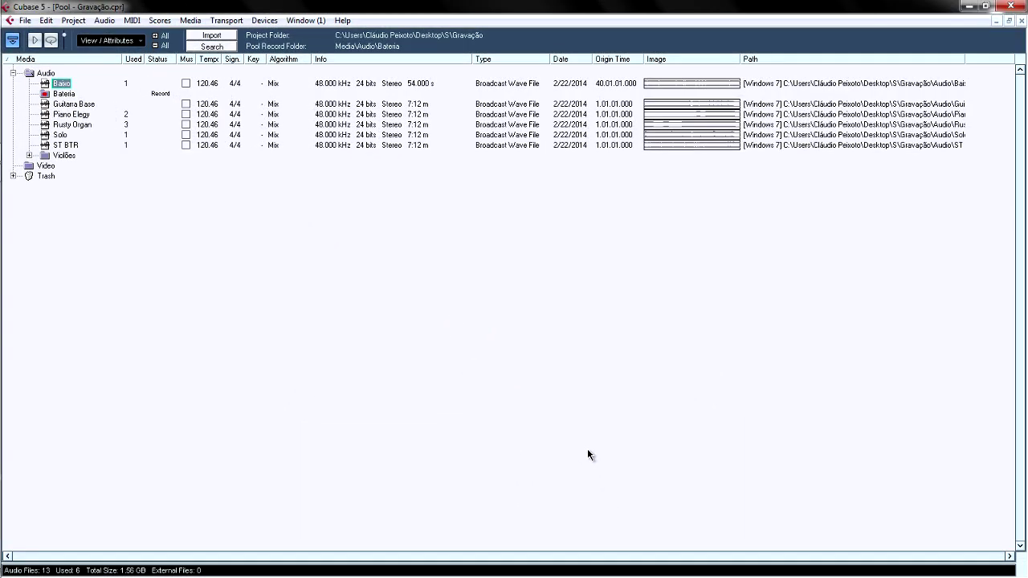
{"action": "left_click", "coordinate": [1021, 20]}
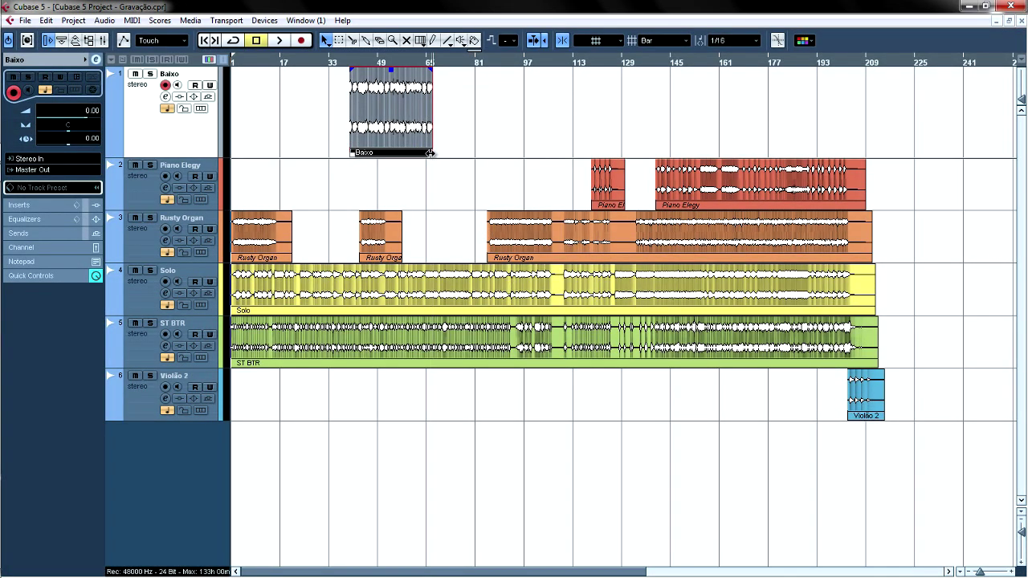
{"action": "left_click", "coordinate": [436, 178]}
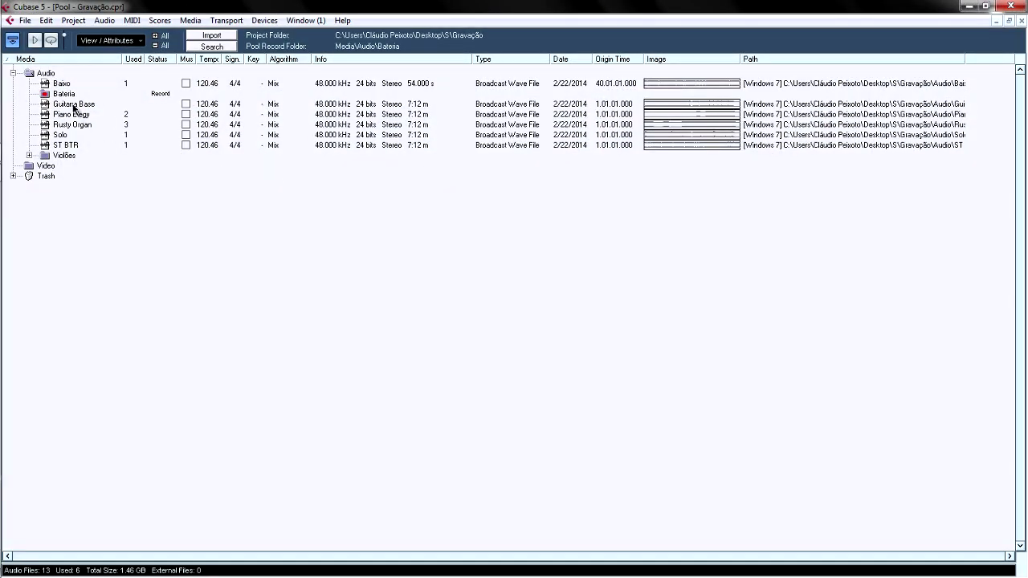
Insert the Guitarra Base clip from the Pool into the project at the left locator.
{"action": "right_click", "coordinate": [73, 104]}
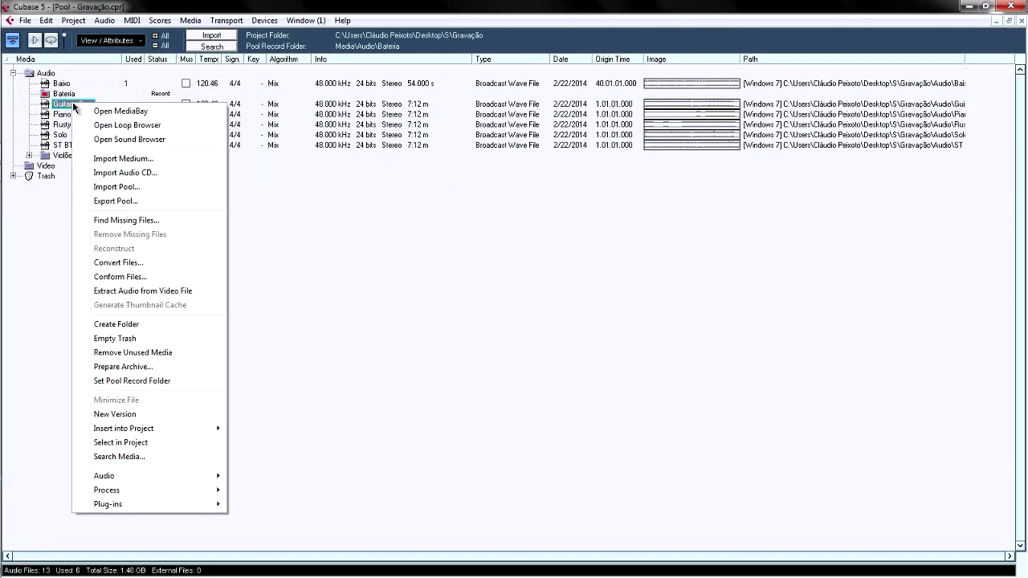
{"action": "mouse_move", "coordinate": [187, 429]}
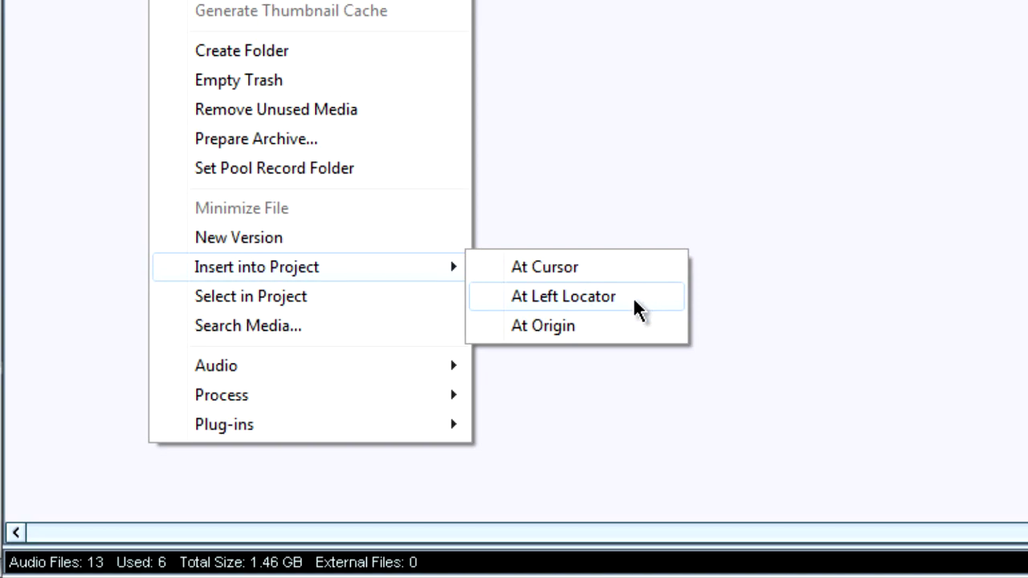
{"action": "left_click", "coordinate": [632, 299]}
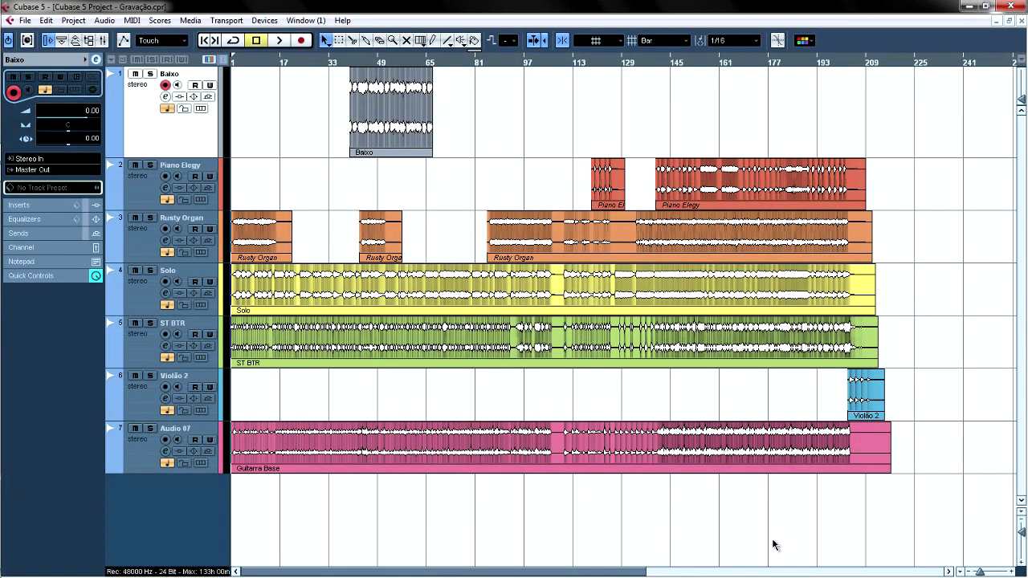